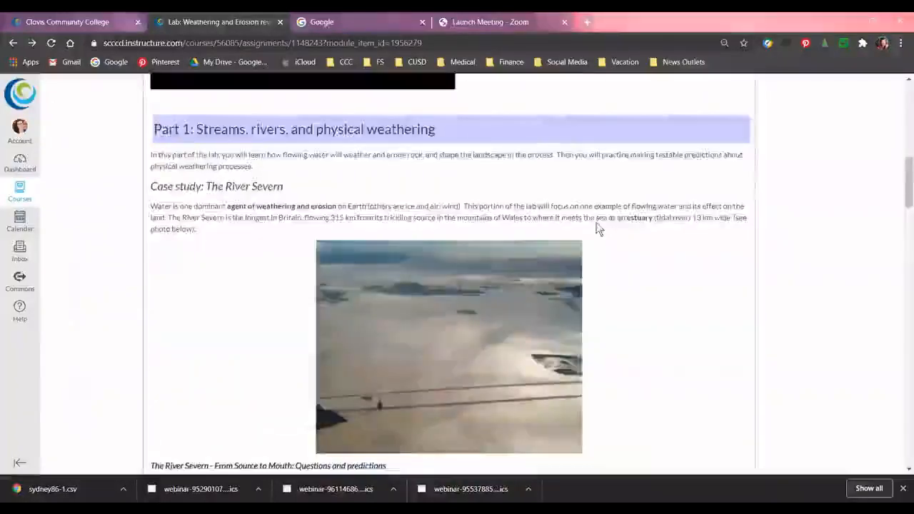
- Download the sydney86-1.csv data linked in Part 2, question 3 of the lab and save it as sydney86-1 (1) in the CSV files folder
{"action": "scroll", "coordinate": [598, 202], "scroll_direction": "down", "scroll_amount": 10}
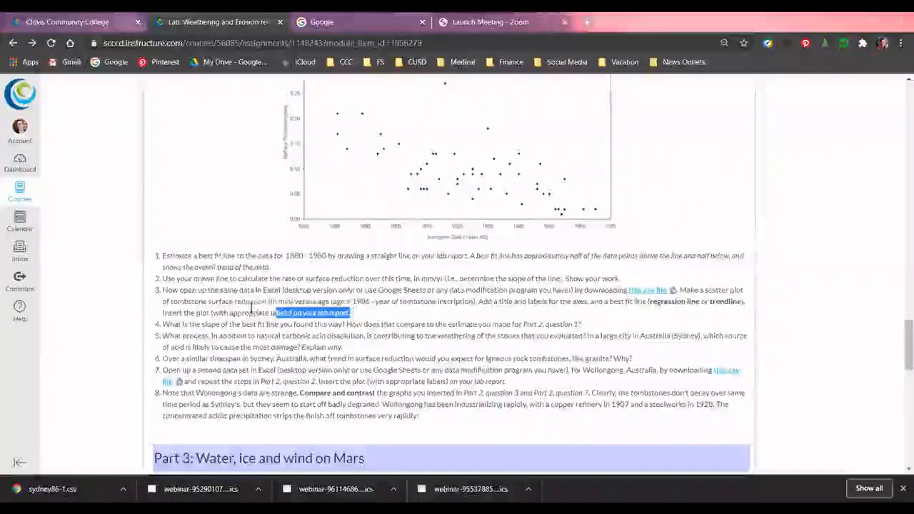
{"action": "left_click_drag", "start_coordinate": [252, 308], "coordinate": [163, 289]}
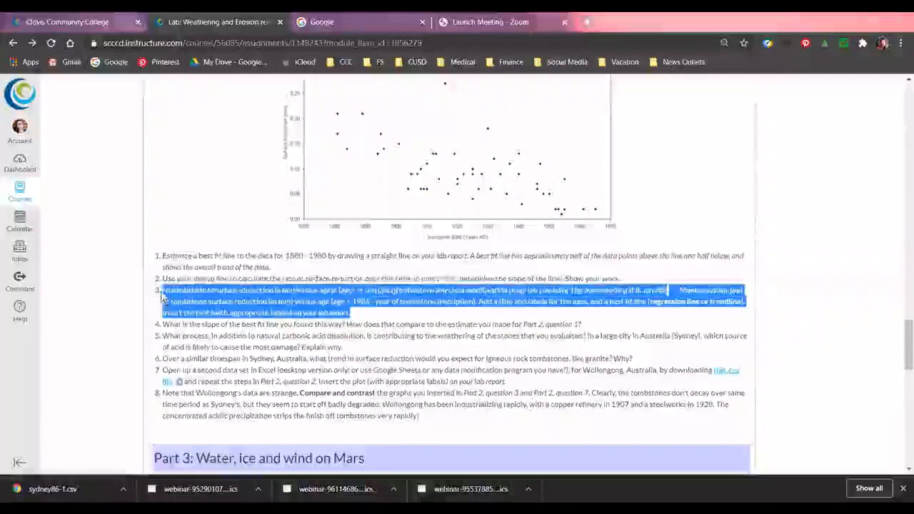
{"action": "left_click", "coordinate": [407, 348]}
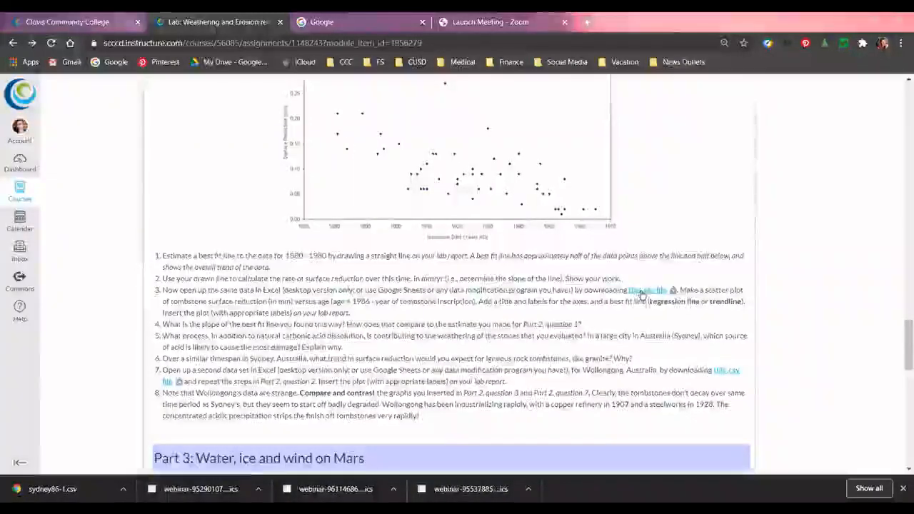
{"action": "left_click", "coordinate": [642, 294]}
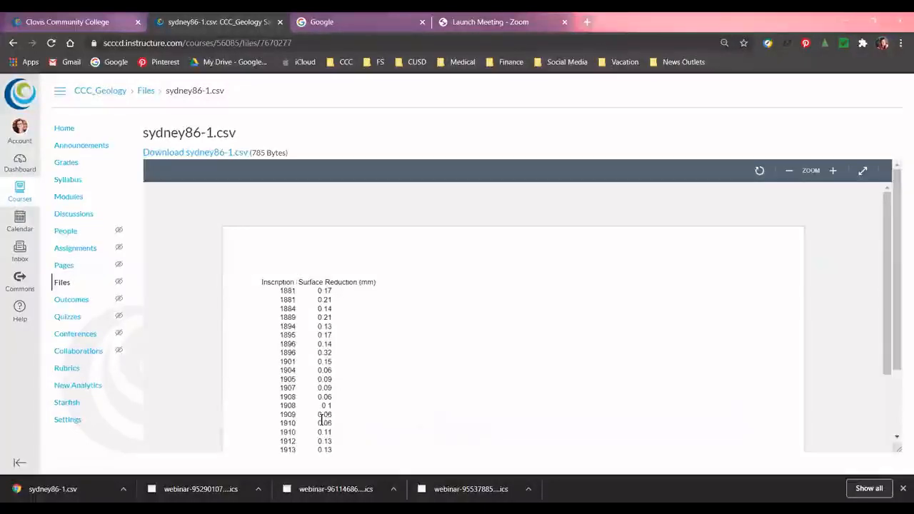
{"action": "left_click", "coordinate": [209, 155]}
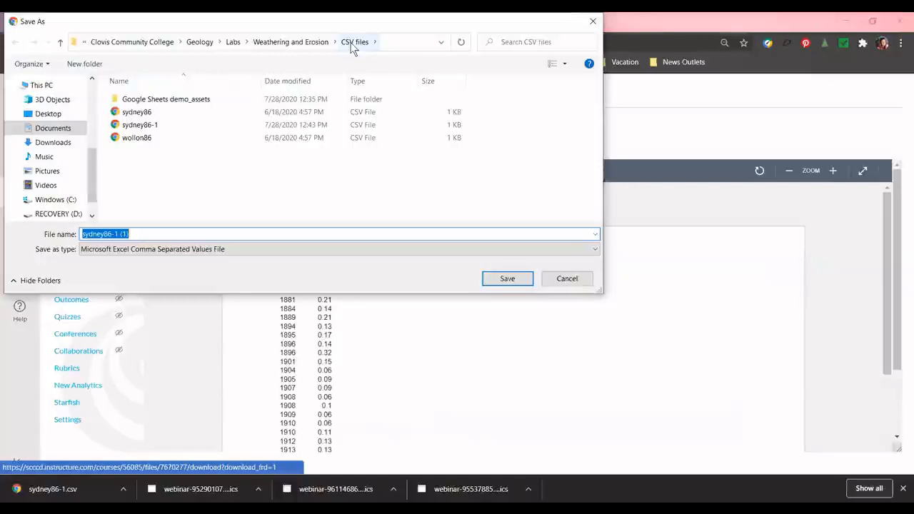
{"action": "left_click", "coordinate": [506, 279]}
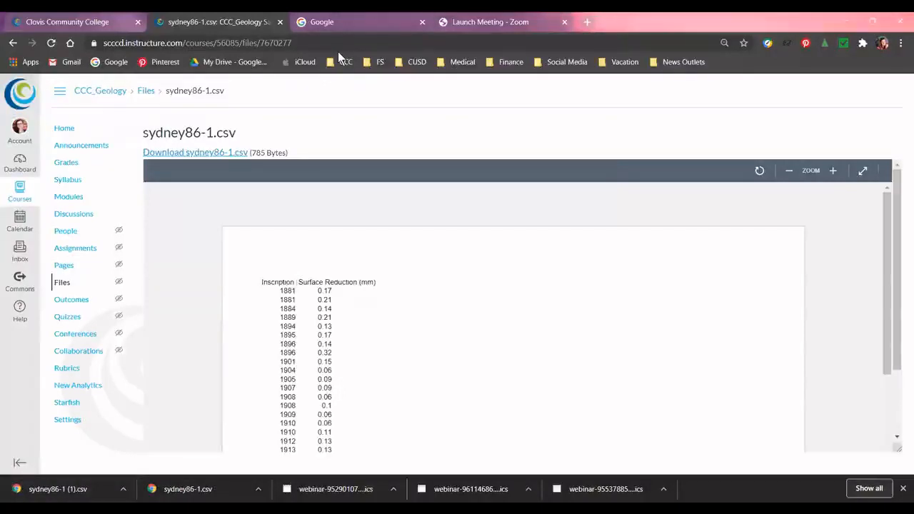
- Switch to Google Sheets from the Google home page and create a blank spreadsheet
{"action": "left_click", "coordinate": [338, 23]}
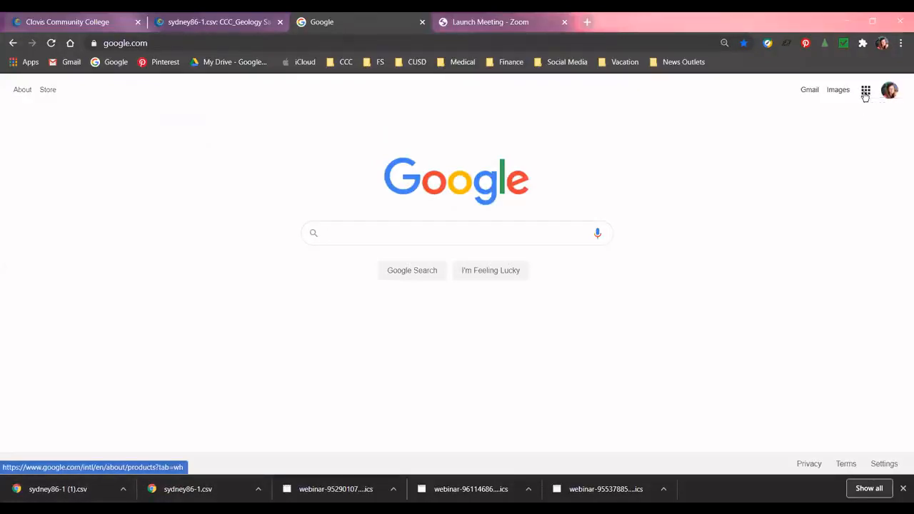
{"action": "left_click", "coordinate": [866, 95]}
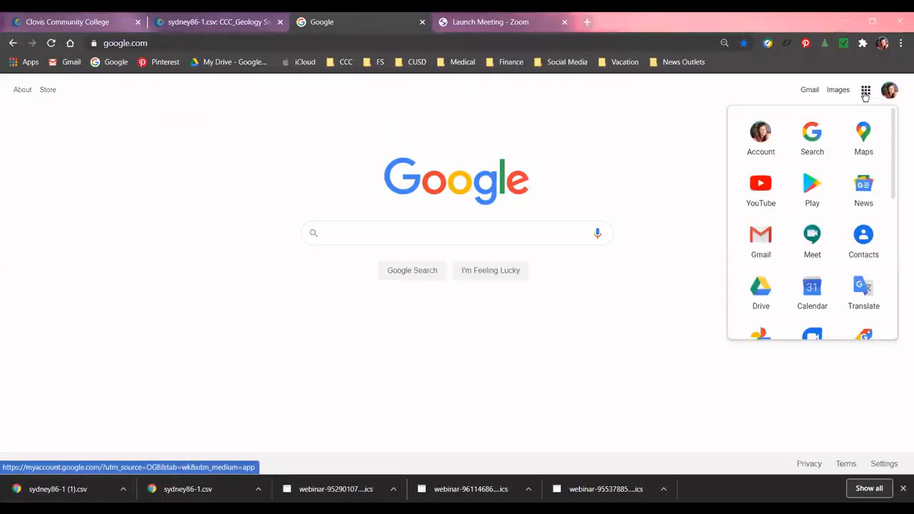
{"action": "scroll", "coordinate": [801, 269], "scroll_direction": "down", "scroll_amount": 1}
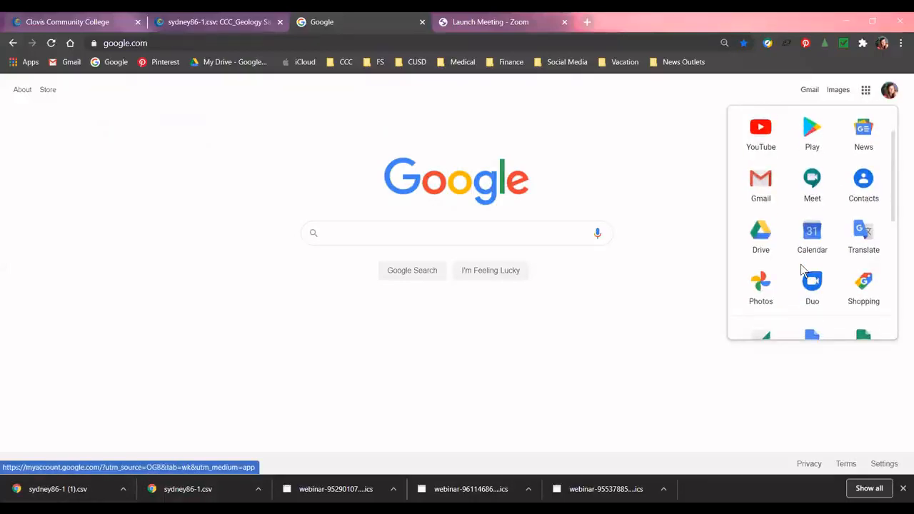
{"action": "scroll", "coordinate": [802, 269], "scroll_direction": "down", "scroll_amount": 2}
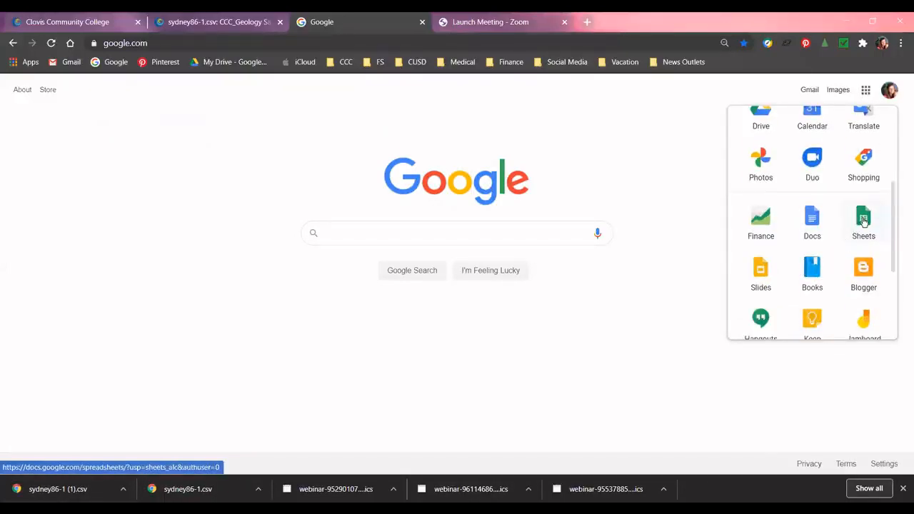
{"action": "left_click", "coordinate": [864, 220]}
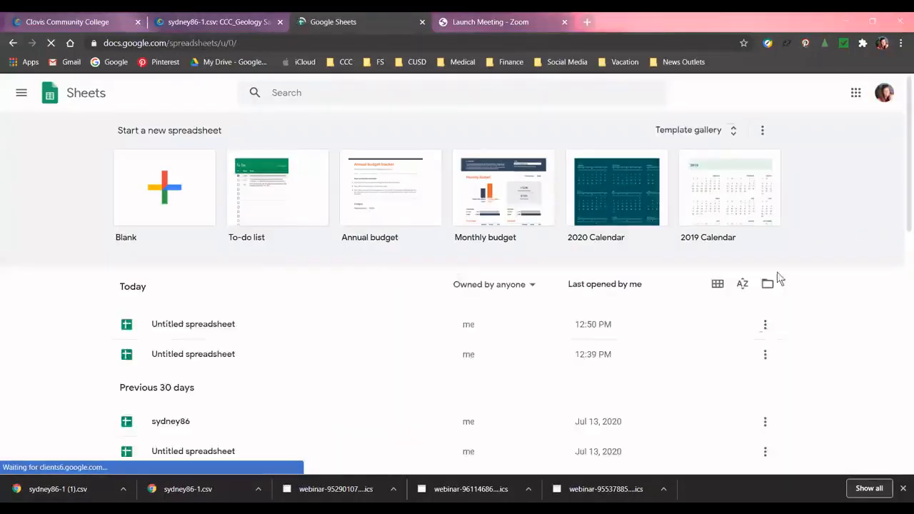
{"action": "left_click", "coordinate": [173, 194]}
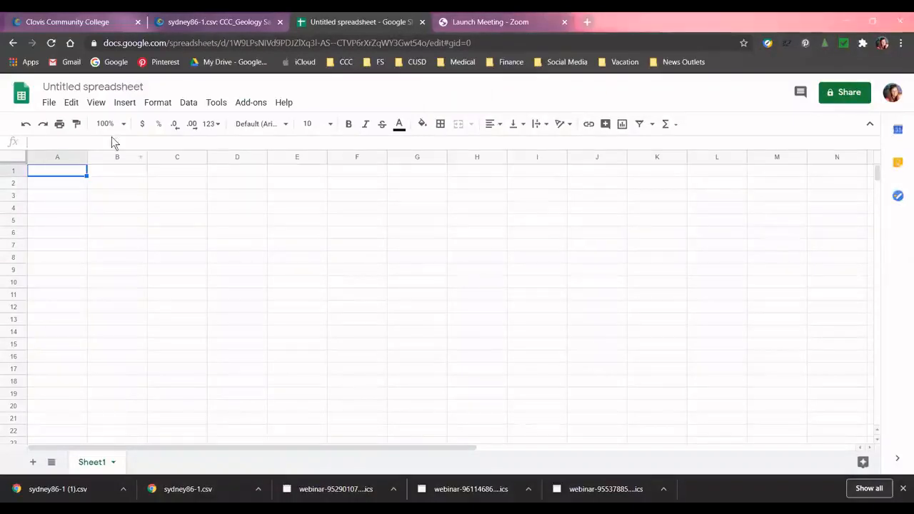
- Import sydney86-1 (1).csv from the computer, replacing the spreadsheet, with automatic separator detection and text conversion on
{"action": "left_click", "coordinate": [50, 103]}
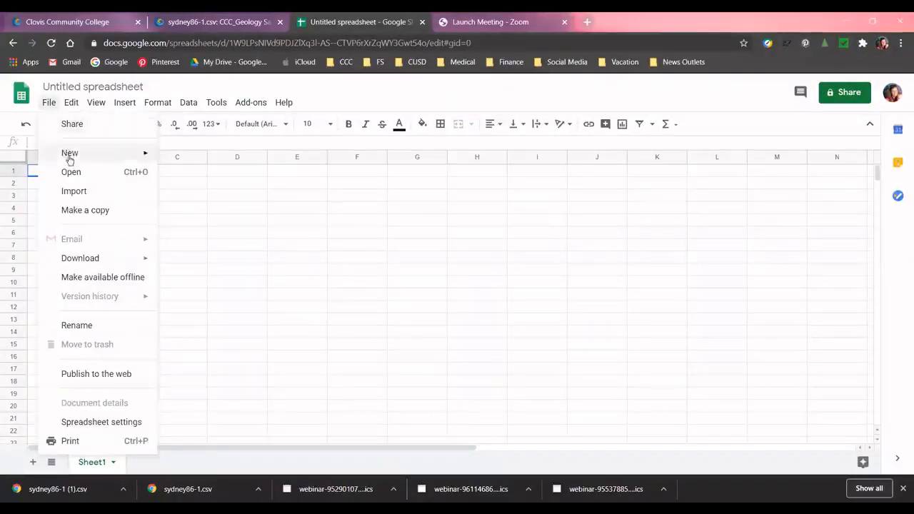
{"action": "left_click", "coordinate": [74, 191]}
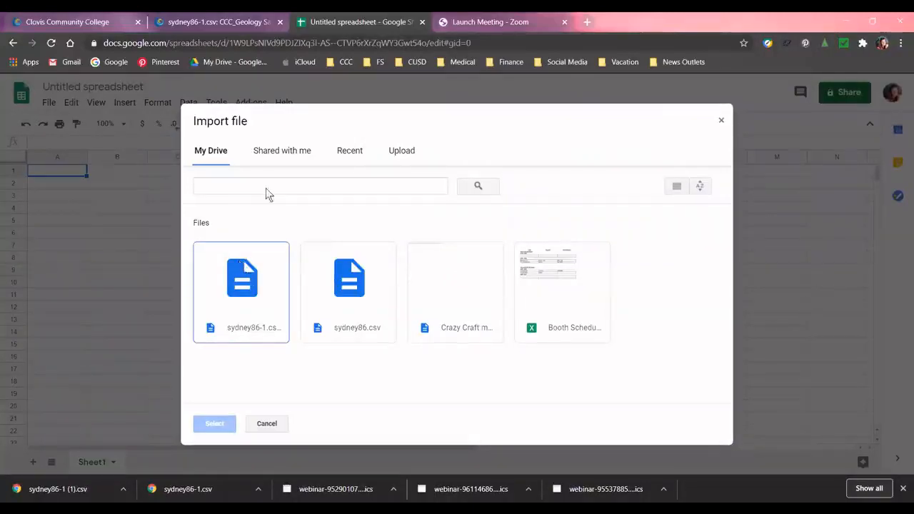
{"action": "left_click", "coordinate": [411, 151]}
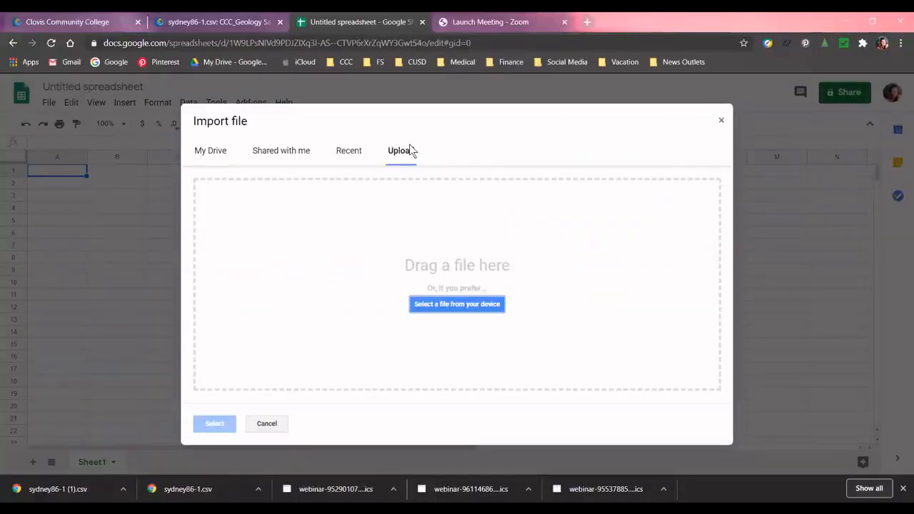
{"action": "left_click", "coordinate": [470, 308]}
{"action": "left_click", "coordinate": [161, 166]}
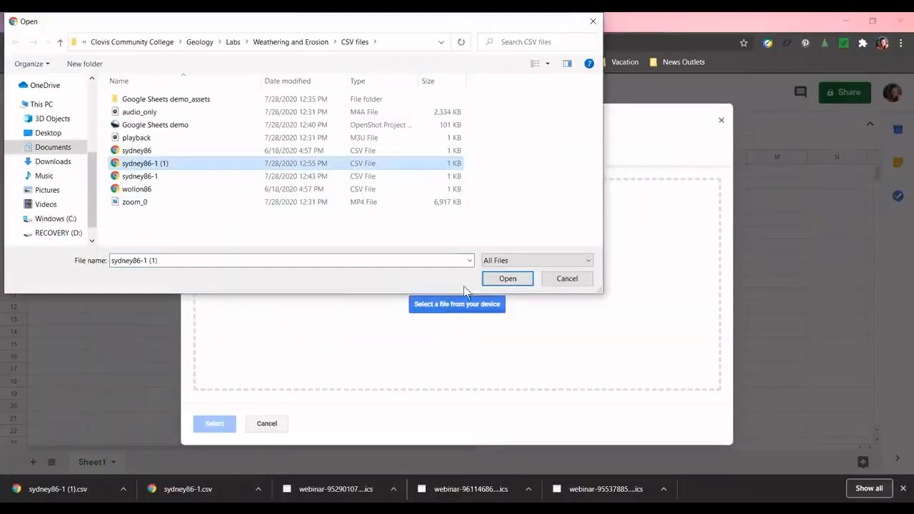
{"action": "left_click", "coordinate": [500, 280]}
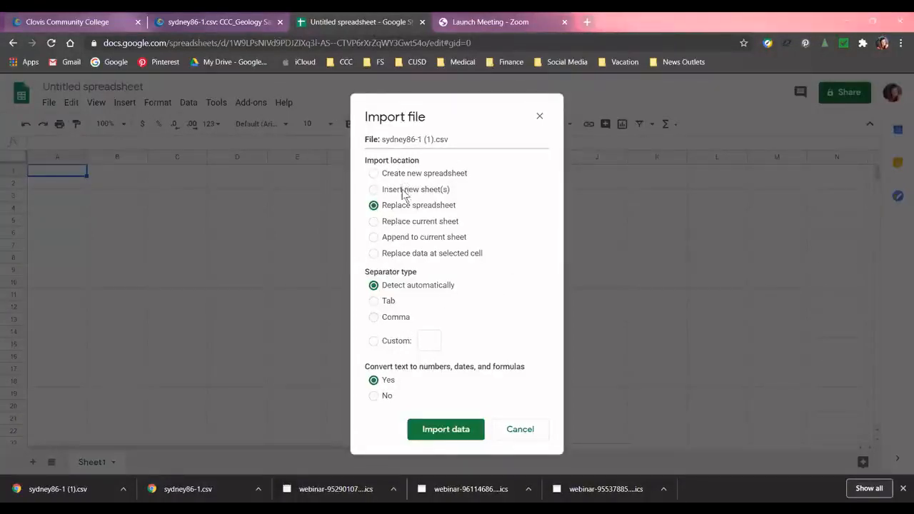
{"action": "left_click", "coordinate": [435, 432]}
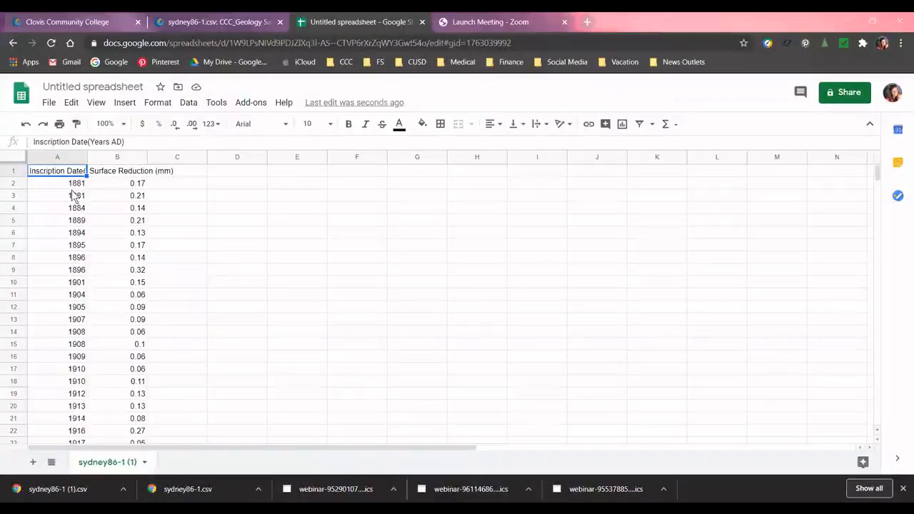
- Look over the imported data rows and reread the lab's question 3 instructions for plotting surface reduction versus age
{"action": "left_click_drag", "start_coordinate": [71, 186], "coordinate": [139, 295]}
{"action": "scroll", "coordinate": [181, 277], "scroll_direction": "up", "scroll_amount": 4}
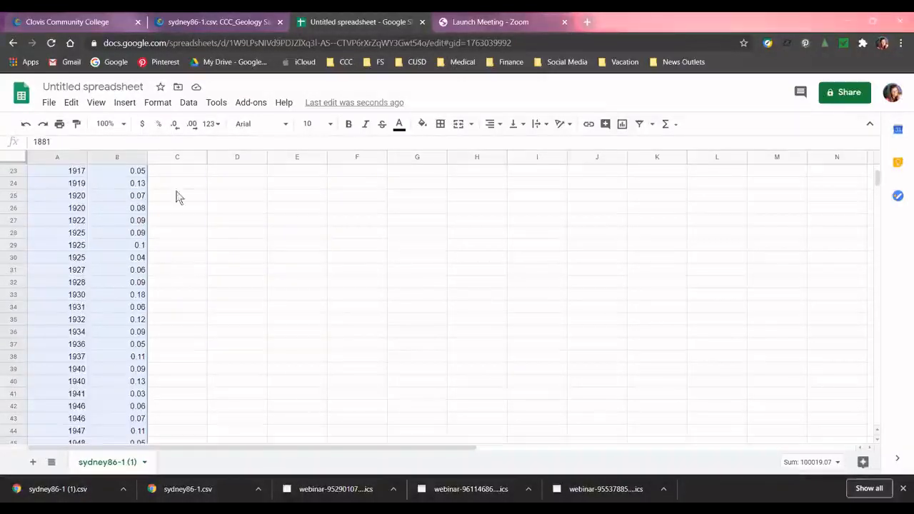
{"action": "left_click", "coordinate": [218, 22]}
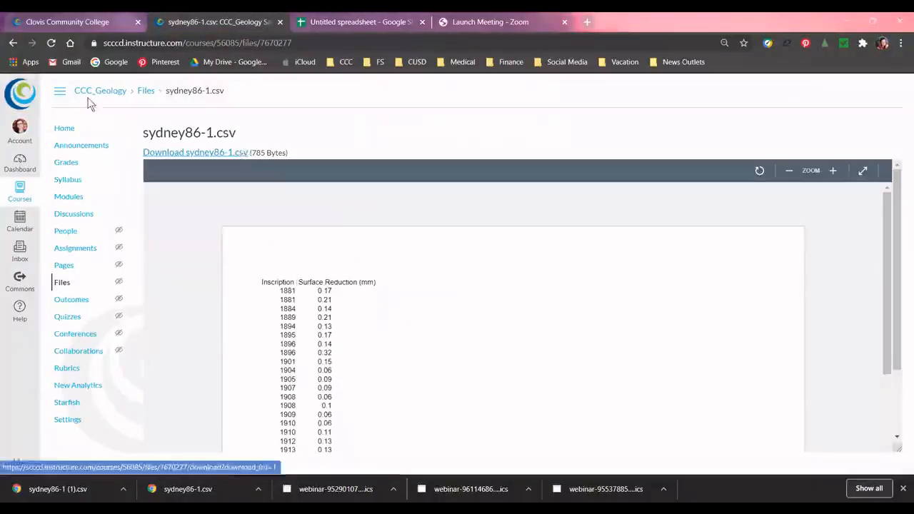
{"action": "left_click", "coordinate": [14, 43]}
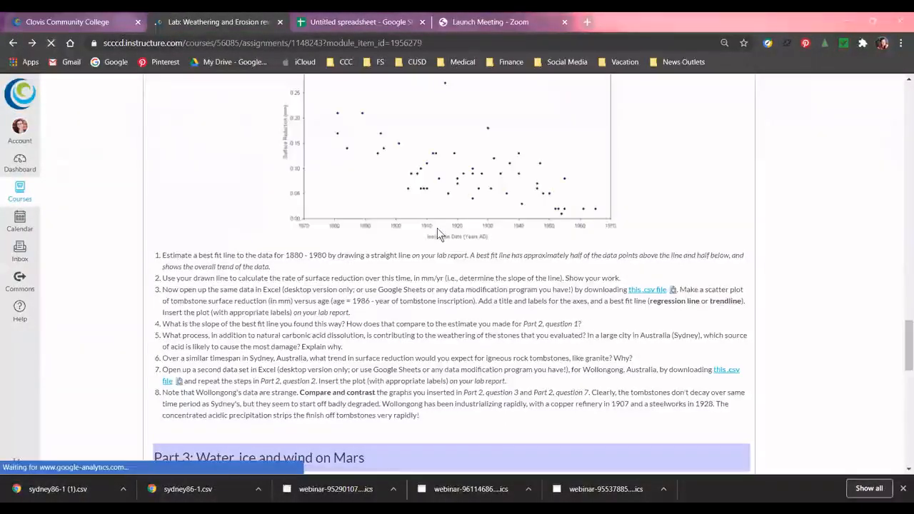
{"action": "scroll", "coordinate": [438, 232], "scroll_direction": "up", "scroll_amount": 3}
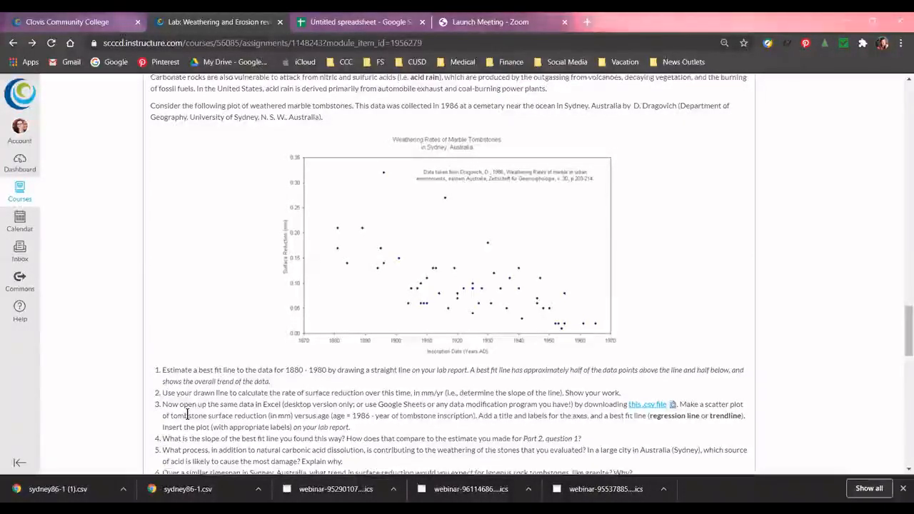
{"action": "left_click_drag", "start_coordinate": [188, 416], "coordinate": [475, 416]}
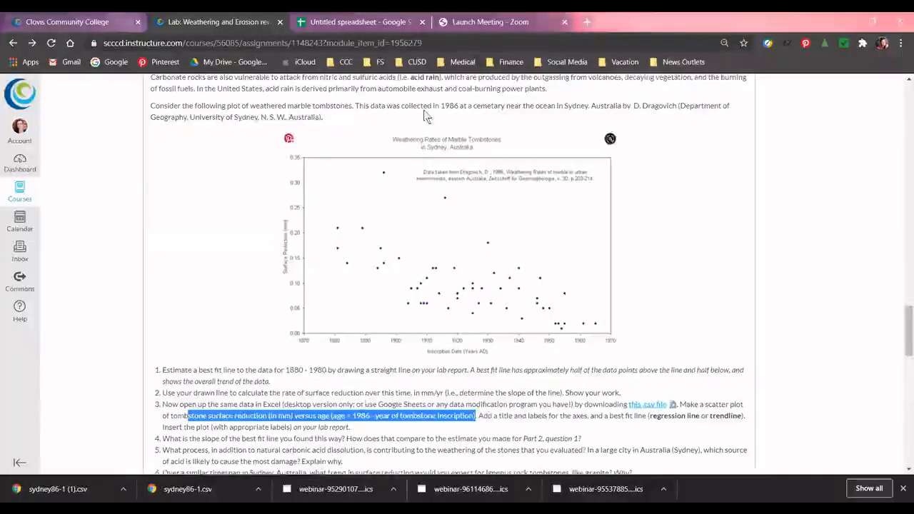
- Return to the spreadsheet and insert an empty column between the inscription date and surface reduction columns
{"action": "left_click", "coordinate": [359, 23]}
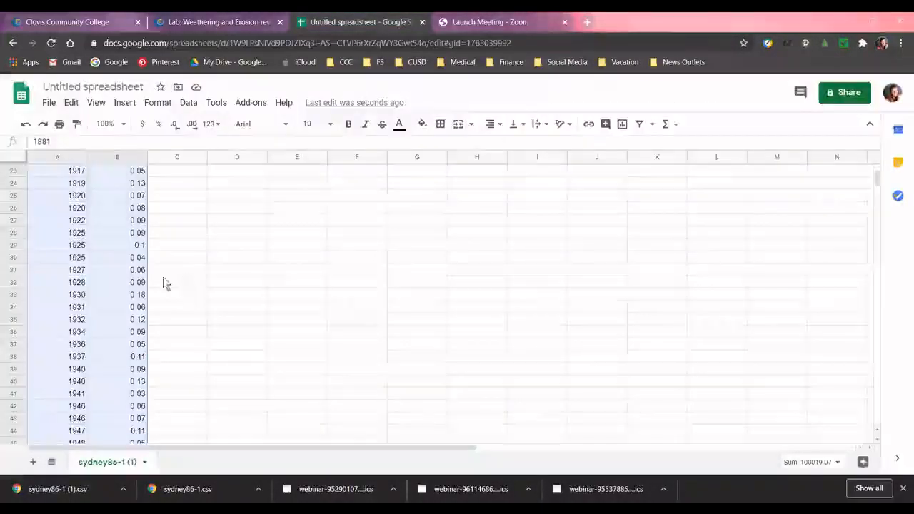
{"action": "left_click", "coordinate": [108, 185]}
{"action": "scroll", "coordinate": [108, 184], "scroll_direction": "up", "scroll_amount": 1}
{"action": "scroll", "coordinate": [108, 185], "scroll_direction": "up", "scroll_amount": 7}
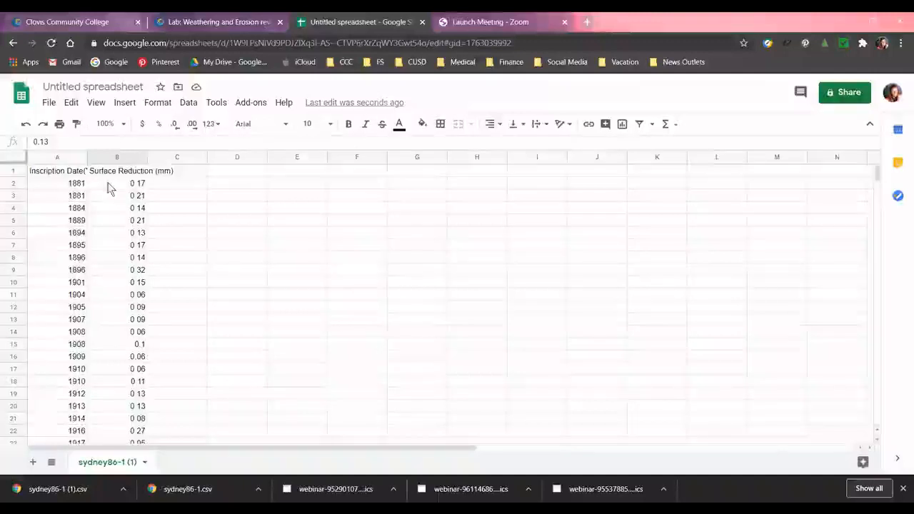
{"action": "left_click", "coordinate": [113, 159]}
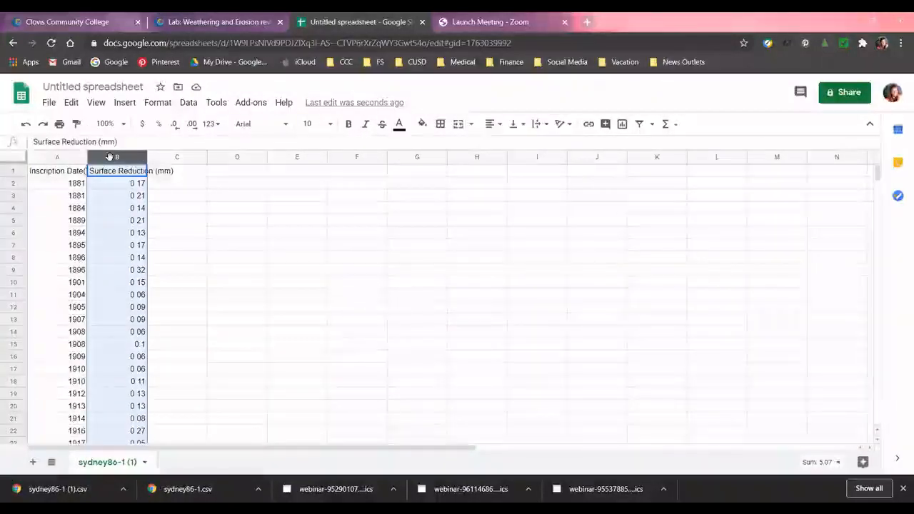
{"action": "right_click", "coordinate": [112, 158]}
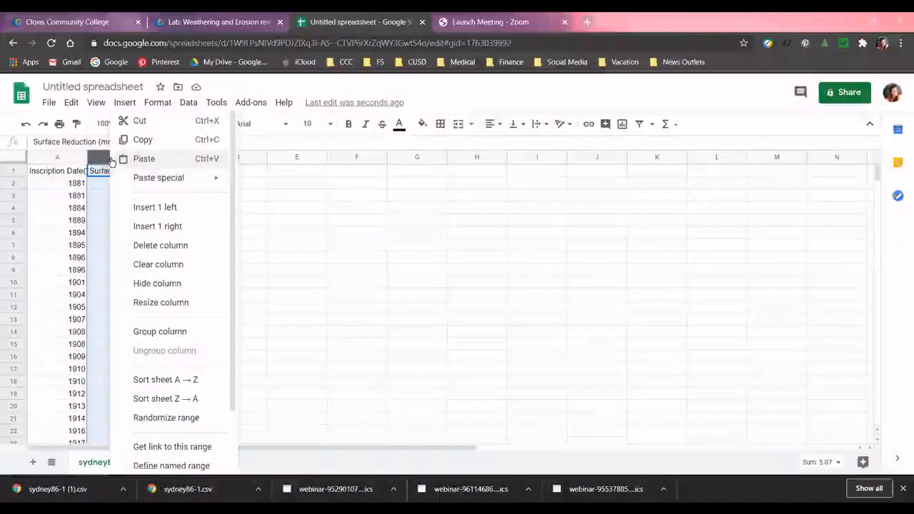
{"action": "left_click", "coordinate": [138, 218]}
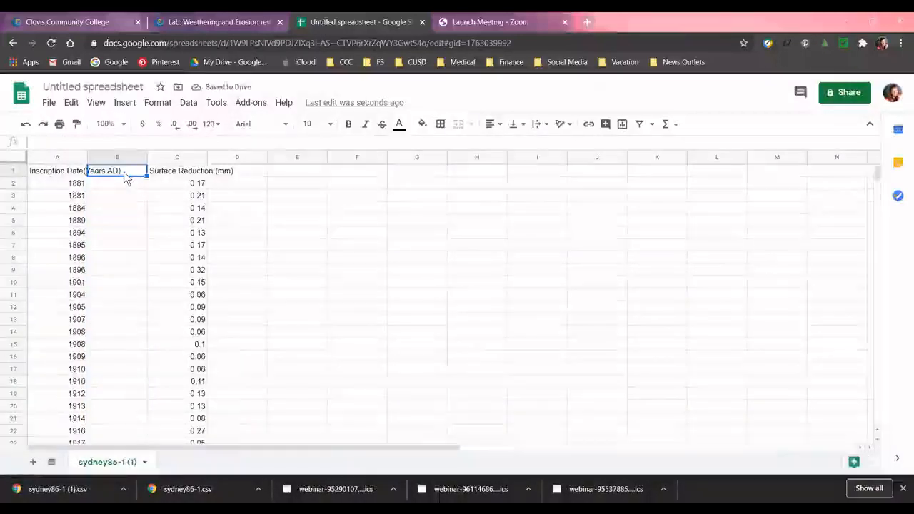
- Enter the header "Age since inscription" in cell B1 of the new column
{"action": "type", "text": "Age s"}
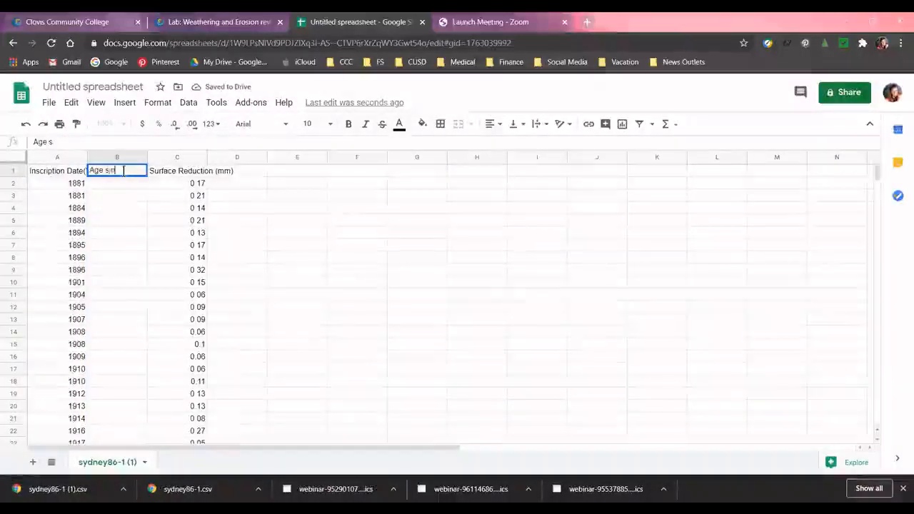
{"action": "type", "text": "ince inscrip"}
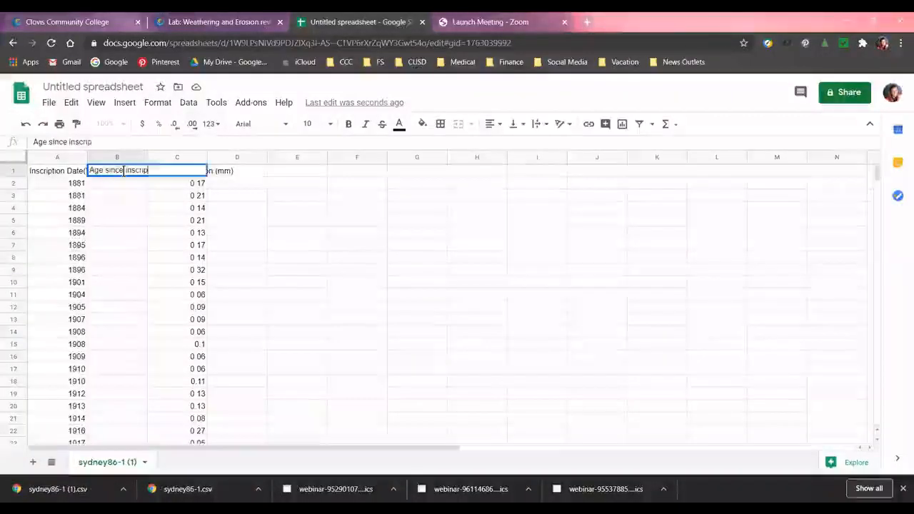
{"action": "type", "text": "tion"}
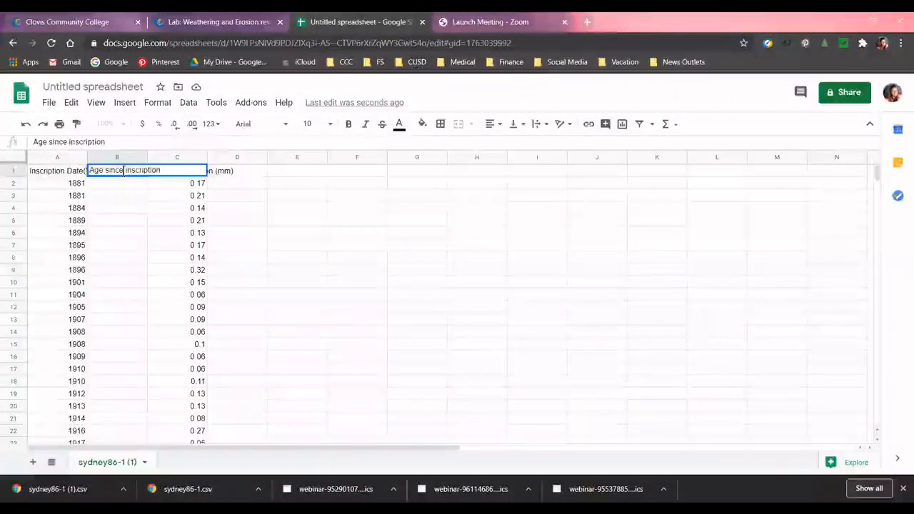
{"action": "key", "text": "Return"}
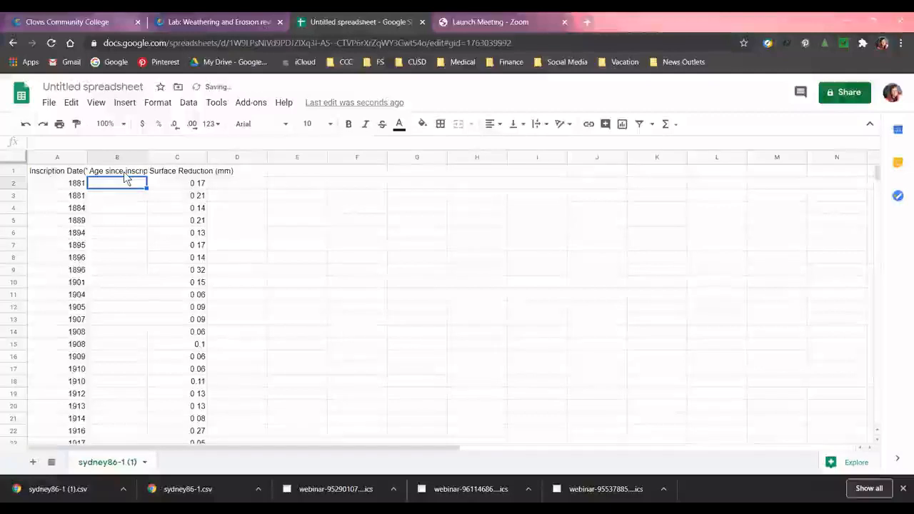
- Enter the formula =1986-A2 in cell B2 to calculate the first tombstone's age since inscription
{"action": "type", "text": "="}
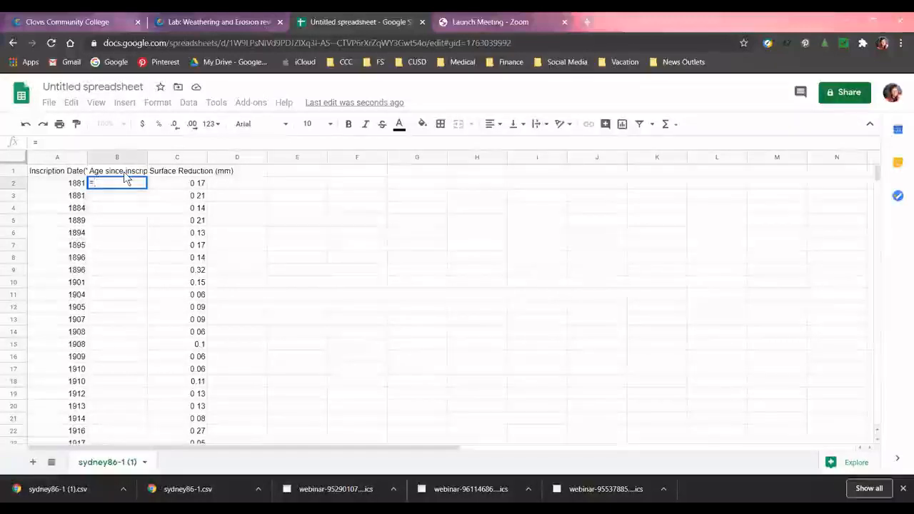
{"action": "type", "text": "19"}
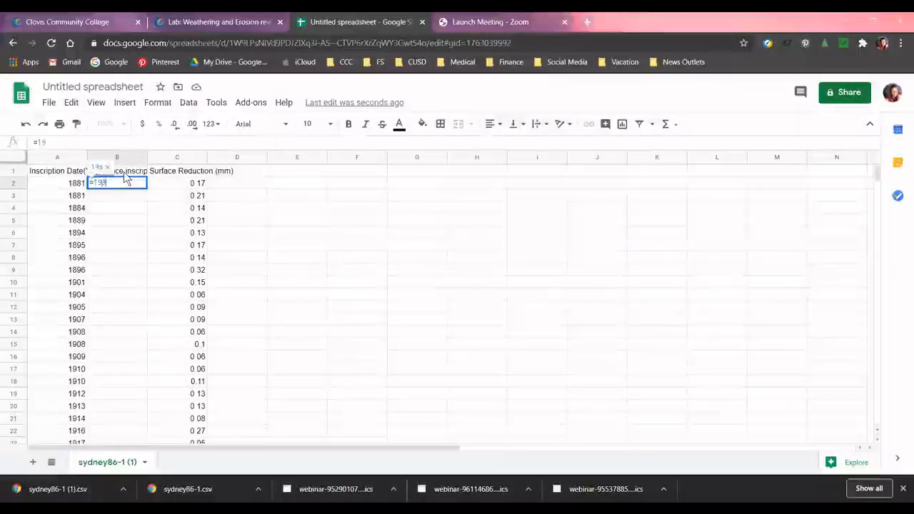
{"action": "type", "text": "86-"}
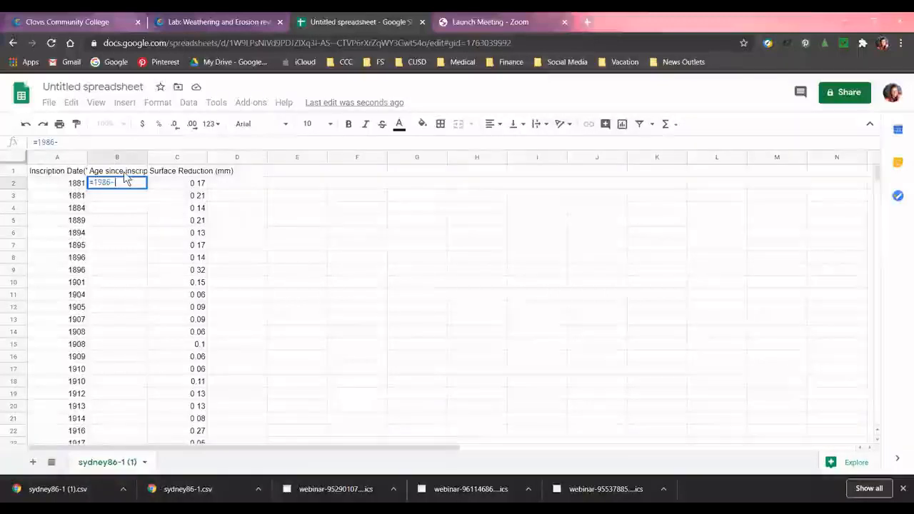
{"action": "left_click", "coordinate": [77, 186]}
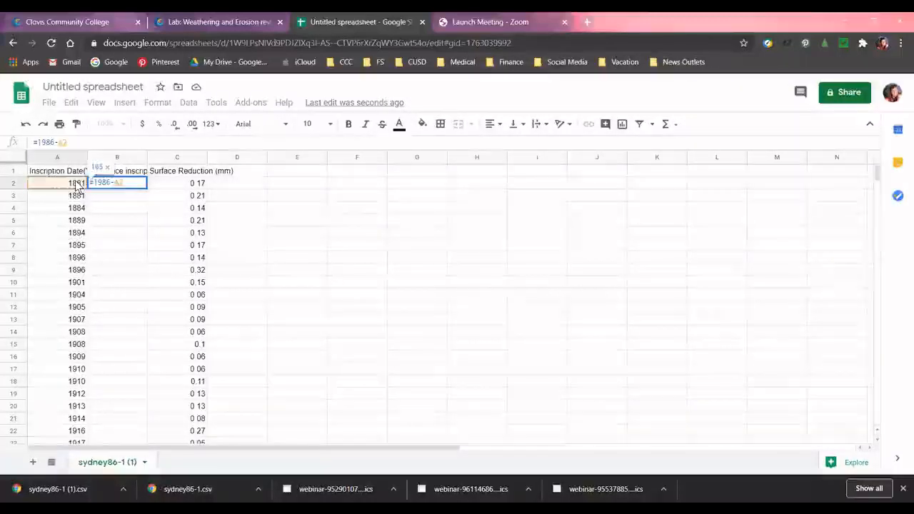
{"action": "key", "text": "Return"}
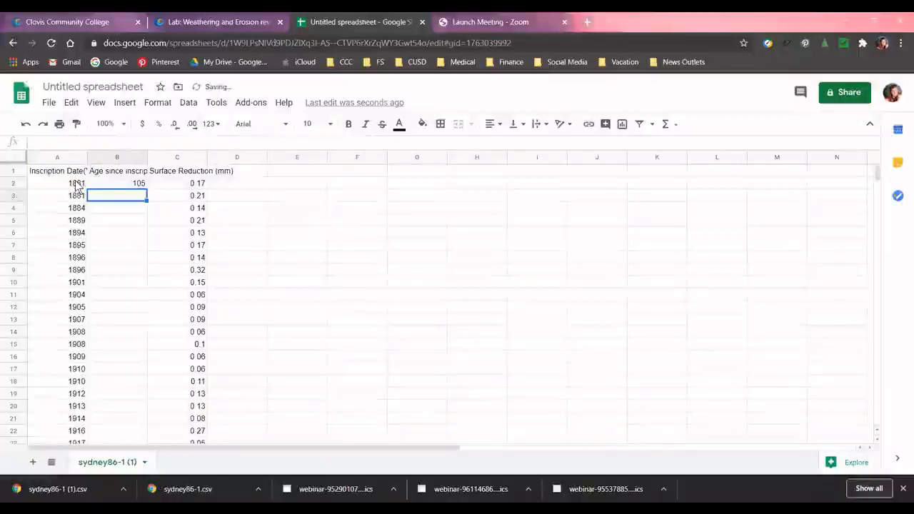
- Fill the age formula from B2 down column B to row 38
{"action": "left_click", "coordinate": [128, 184]}
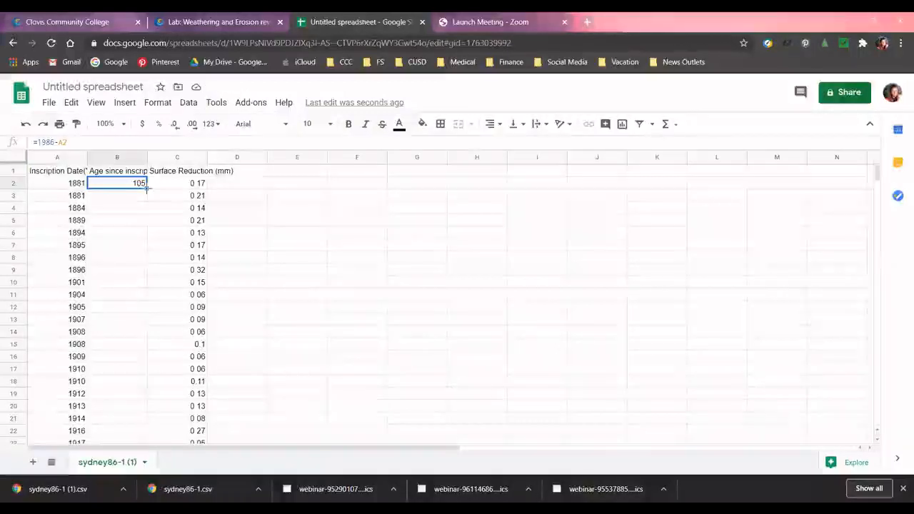
{"action": "left_click_drag", "start_coordinate": [147, 187], "coordinate": [148, 203]}
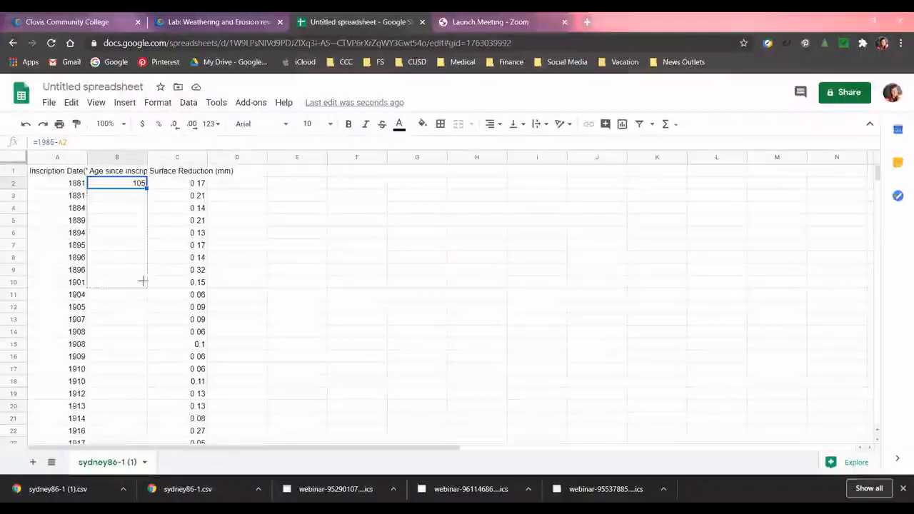
{"action": "left_click_drag", "start_coordinate": [143, 442], "coordinate": [143, 448]}
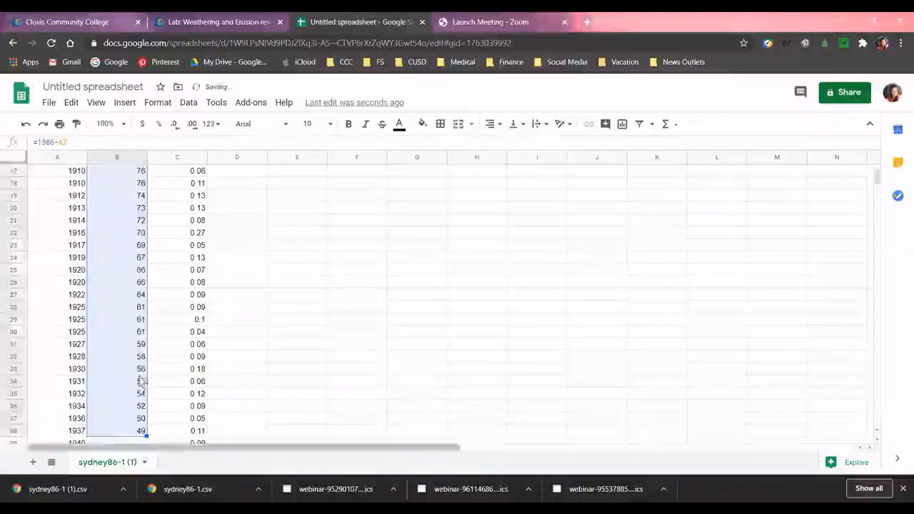
{"action": "scroll", "coordinate": [181, 276], "scroll_direction": "up", "scroll_amount": 10}
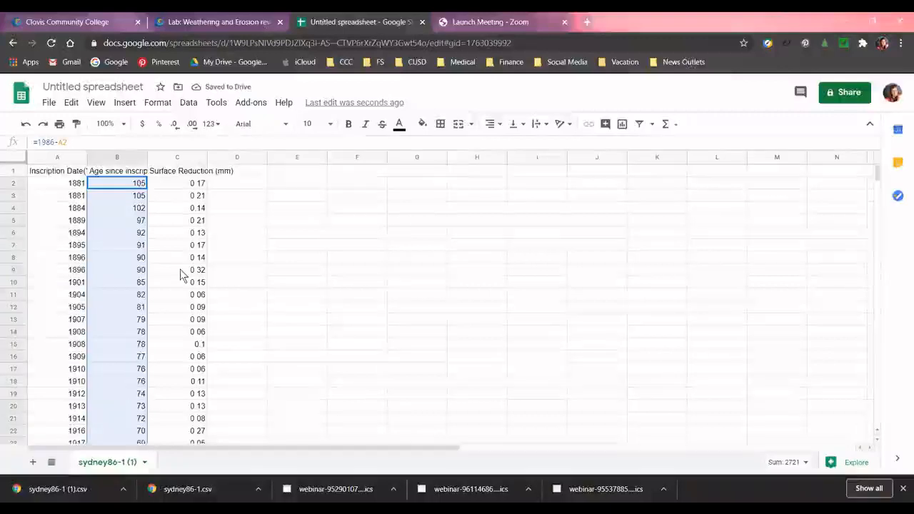
- Insert a chart from the age and surface reduction data in B2:C23
{"action": "left_click", "coordinate": [178, 235]}
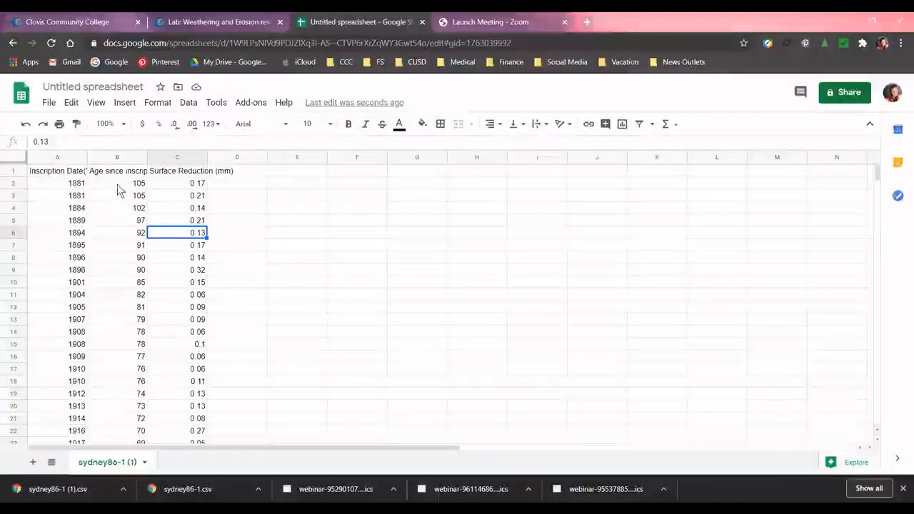
{"action": "left_click_drag", "start_coordinate": [117, 187], "coordinate": [122, 209]}
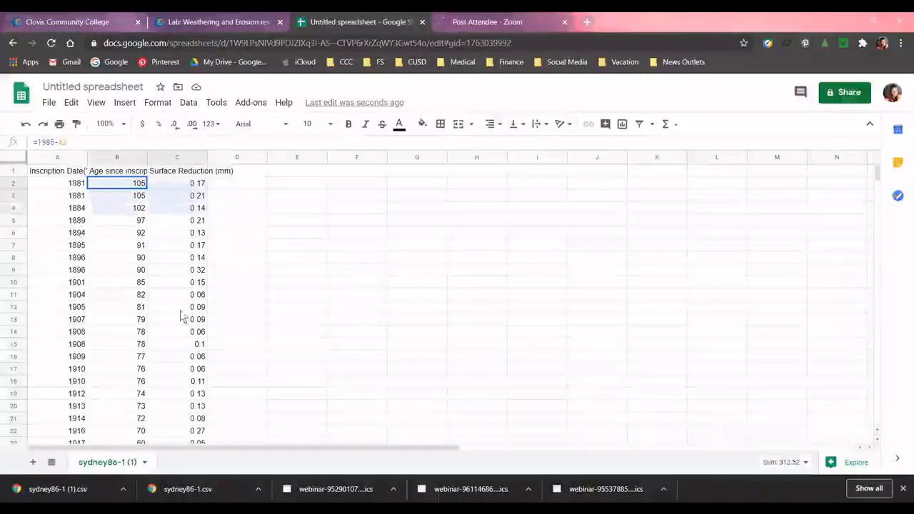
{"action": "left_click_drag", "start_coordinate": [181, 316], "coordinate": [184, 449]}
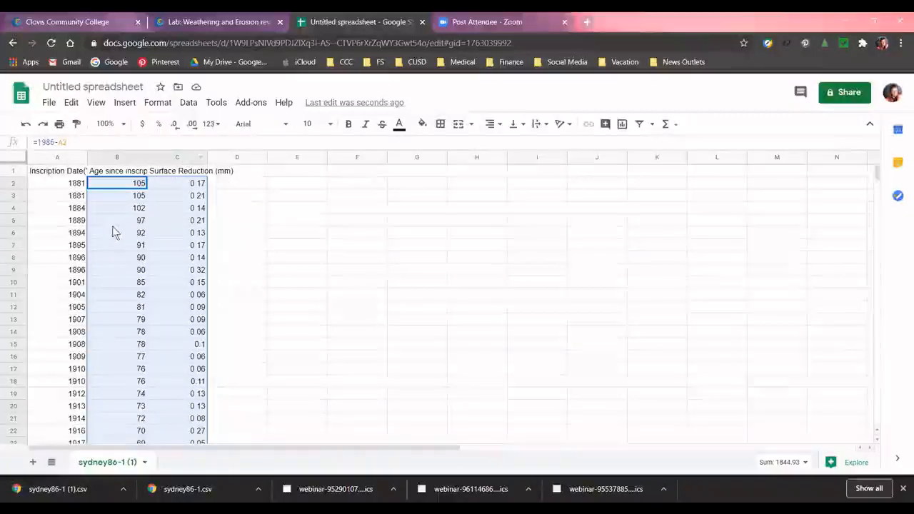
{"action": "scroll", "coordinate": [197, 246], "scroll_direction": "down", "scroll_amount": 3}
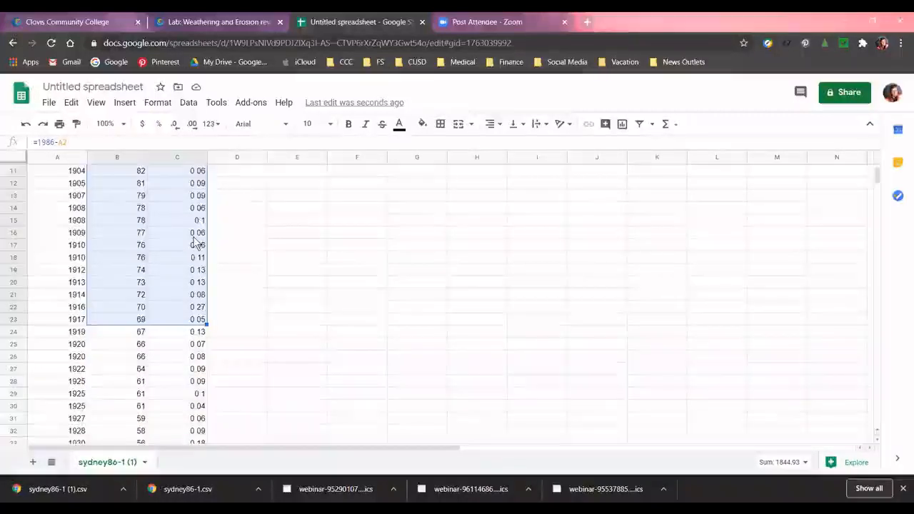
{"action": "scroll", "coordinate": [197, 242], "scroll_direction": "up", "scroll_amount": 3}
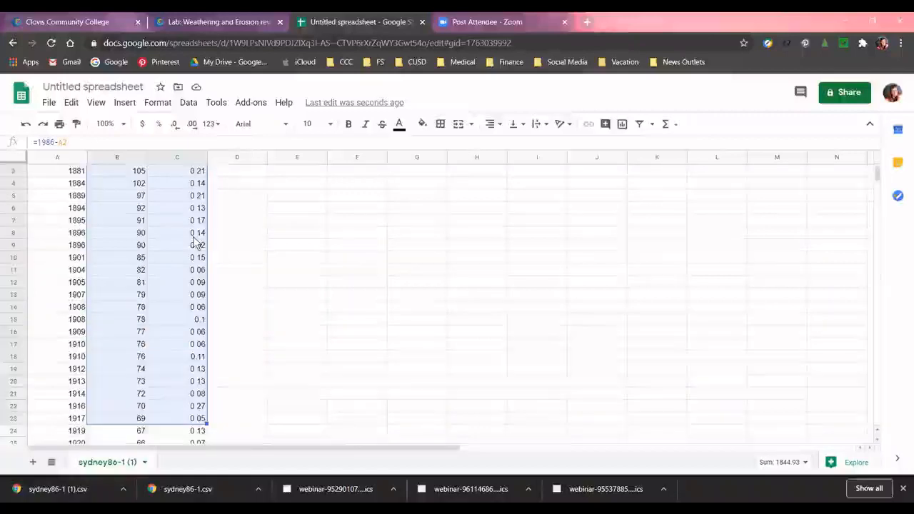
{"action": "left_click", "coordinate": [123, 104]}
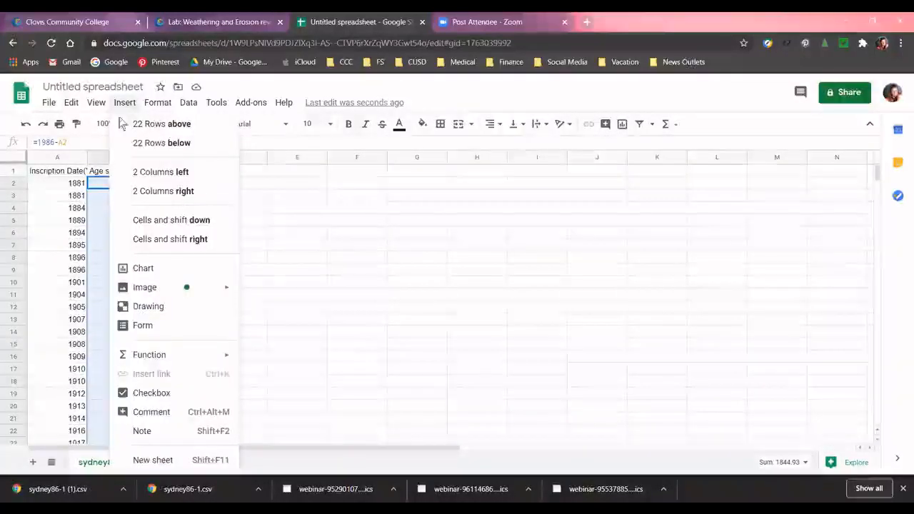
{"action": "left_click", "coordinate": [144, 269]}
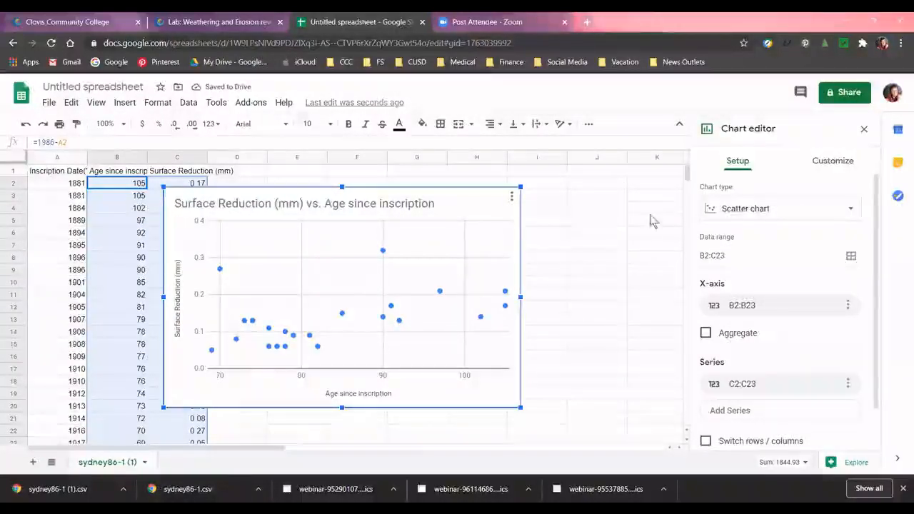
- Try the line chart type on the chart and change it back to a scatter chart
{"action": "left_click", "coordinate": [769, 214]}
{"action": "scroll", "coordinate": [772, 315], "scroll_direction": "down", "scroll_amount": 1}
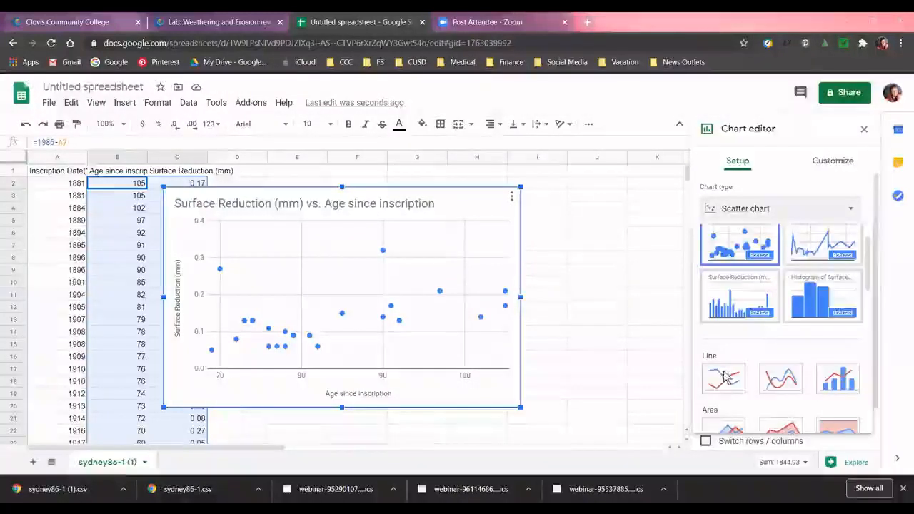
{"action": "left_click", "coordinate": [724, 378]}
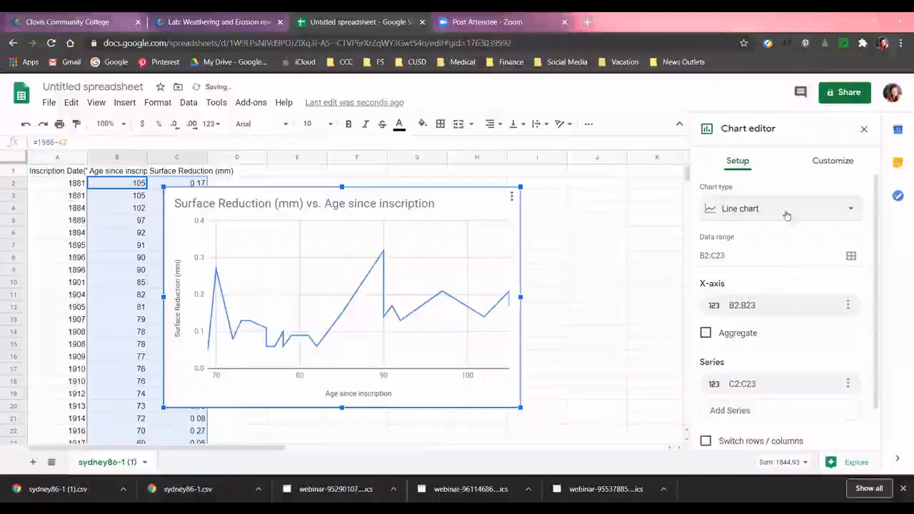
{"action": "left_click", "coordinate": [849, 210]}
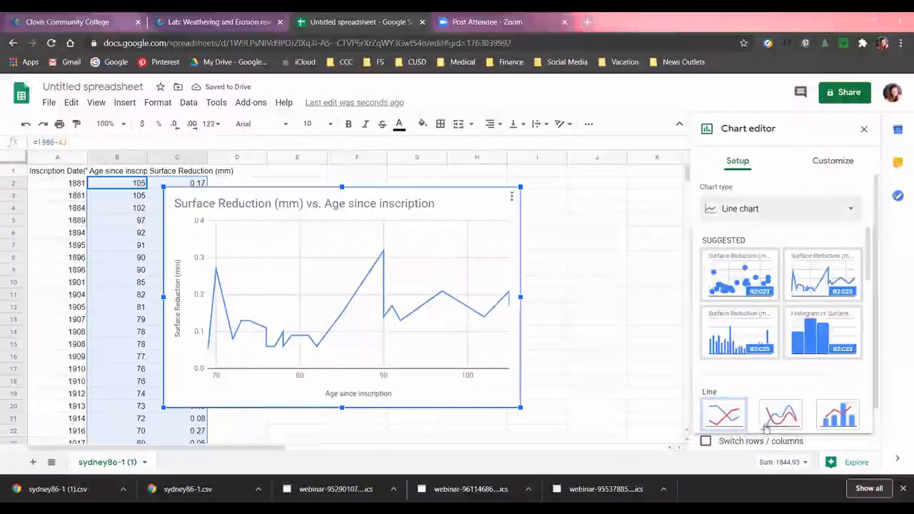
{"action": "scroll", "coordinate": [766, 428], "scroll_direction": "down", "scroll_amount": 5}
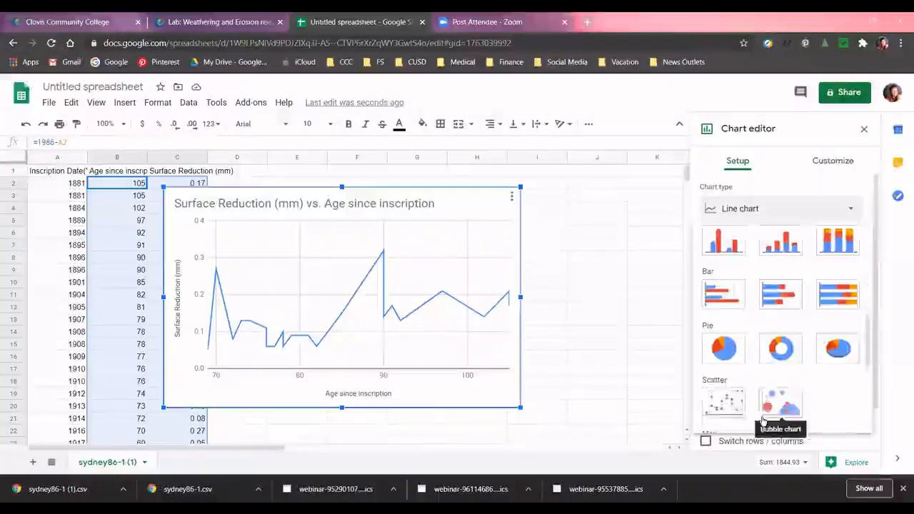
{"action": "scroll", "coordinate": [763, 421], "scroll_direction": "down", "scroll_amount": 2}
{"action": "left_click", "coordinate": [719, 306]}
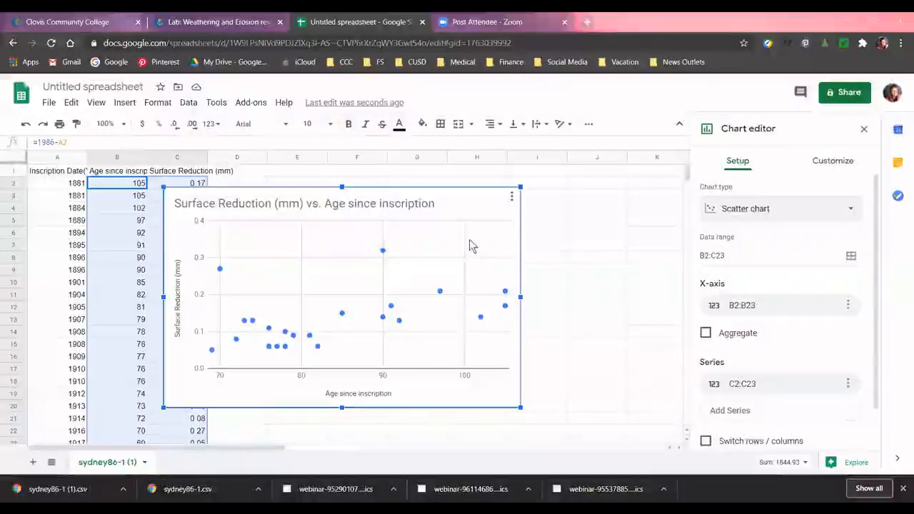
- Add a linear trendline to the scatter chart's data series
{"action": "double_click", "coordinate": [439, 294]}
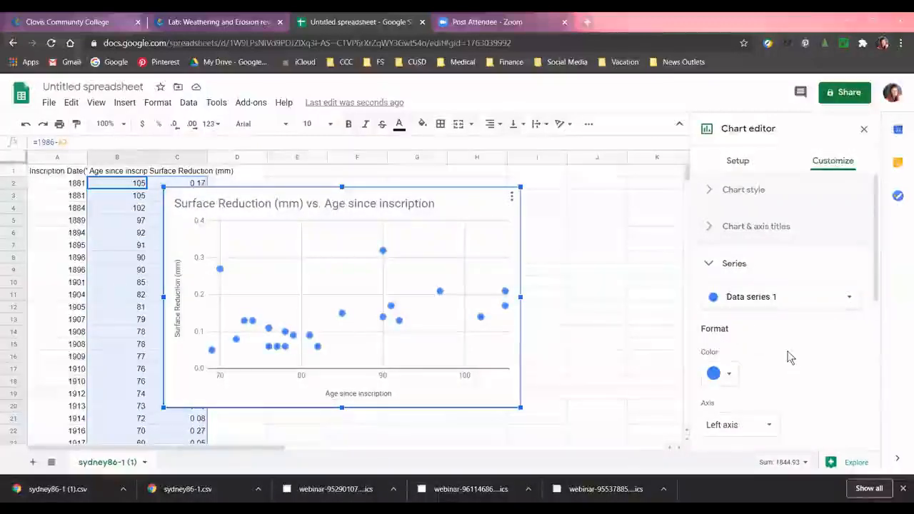
{"action": "scroll", "coordinate": [786, 350], "scroll_direction": "down", "scroll_amount": 1}
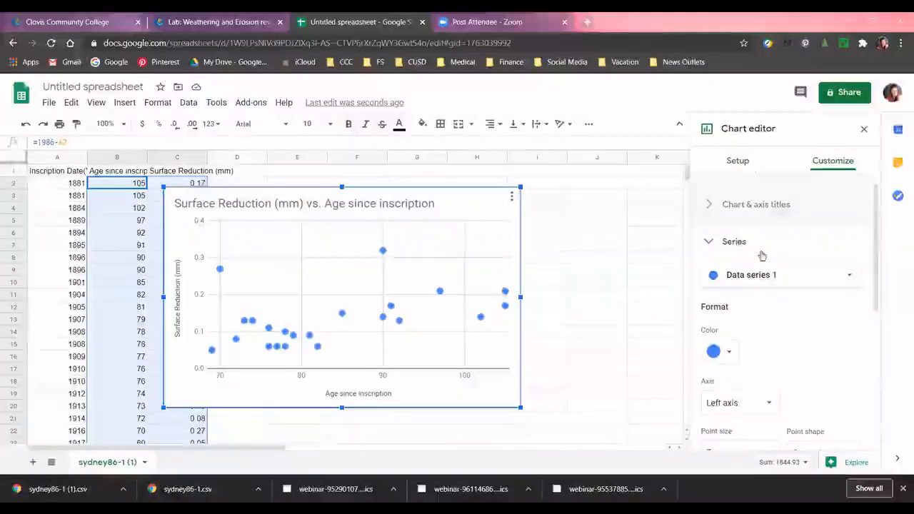
{"action": "scroll", "coordinate": [772, 365], "scroll_direction": "down", "scroll_amount": 5}
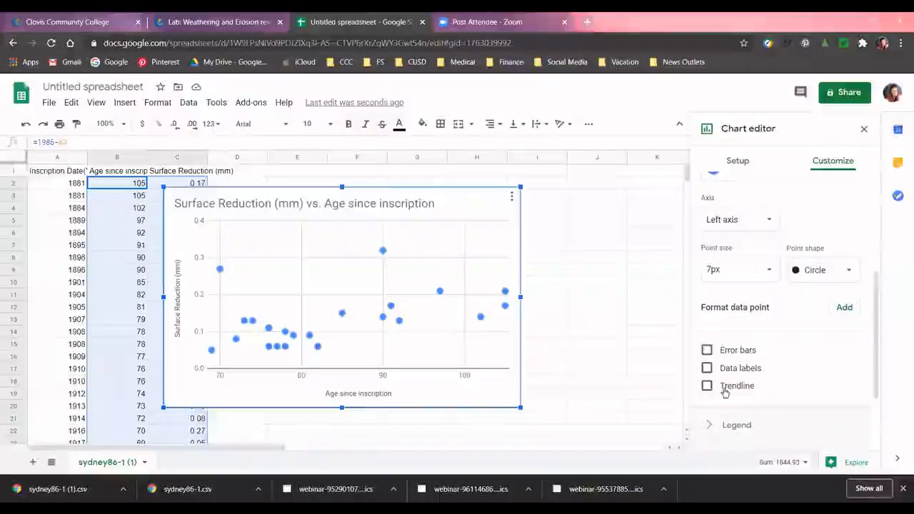
{"action": "left_click", "coordinate": [707, 386]}
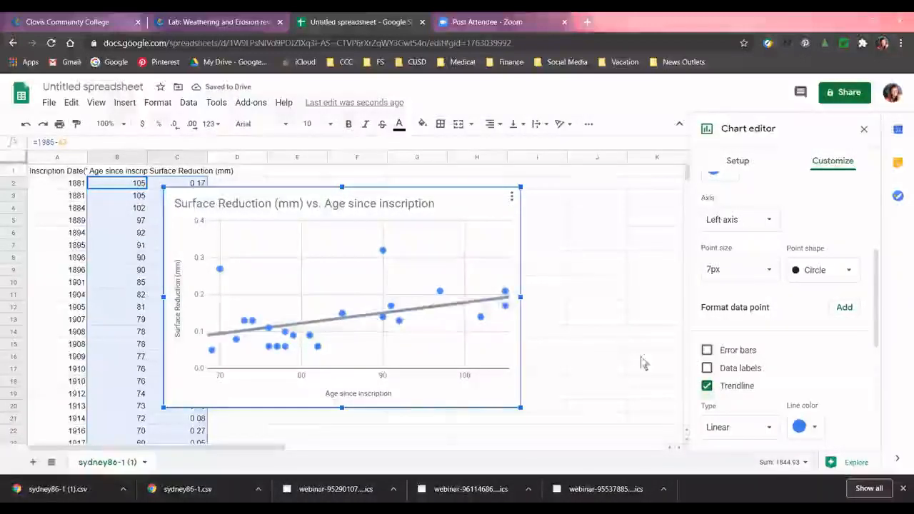
- Label the trendline with its equation using the Use Equation option
{"action": "scroll", "coordinate": [756, 375], "scroll_direction": "down", "scroll_amount": 3}
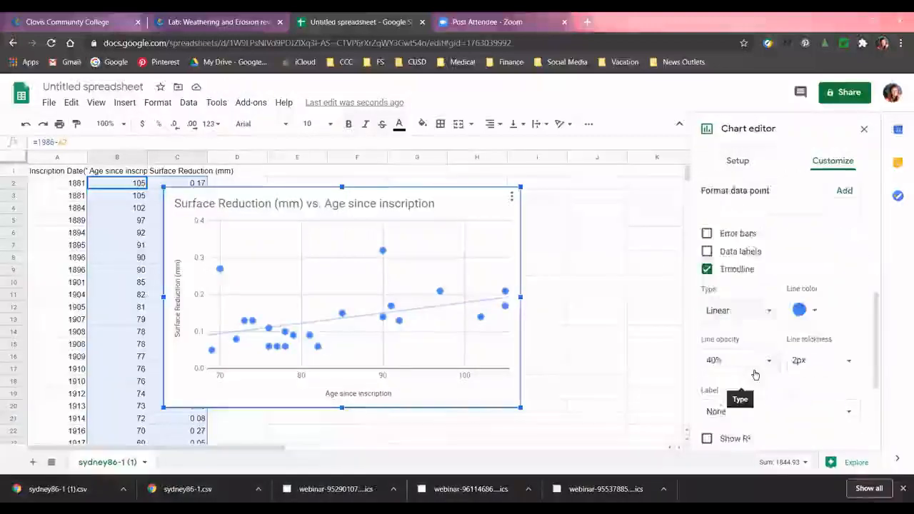
{"action": "scroll", "coordinate": [755, 375], "scroll_direction": "down", "scroll_amount": 2}
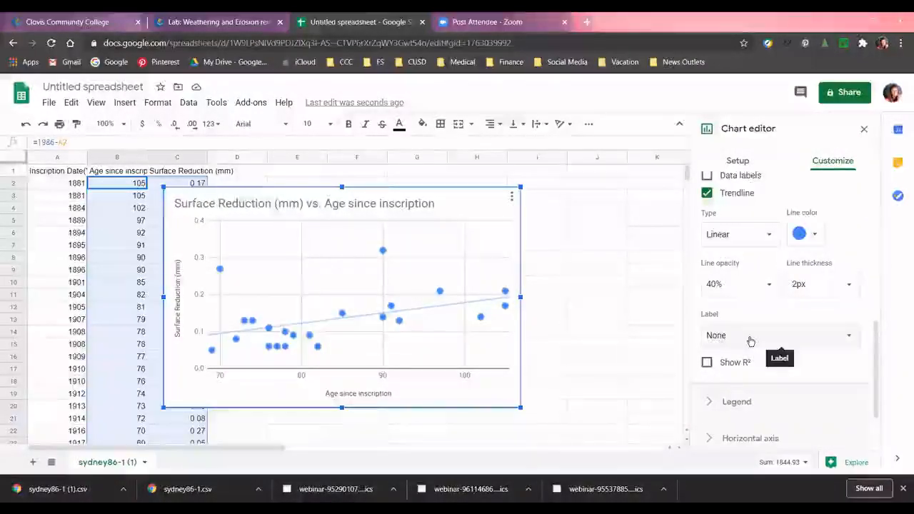
{"action": "left_click", "coordinate": [751, 341]}
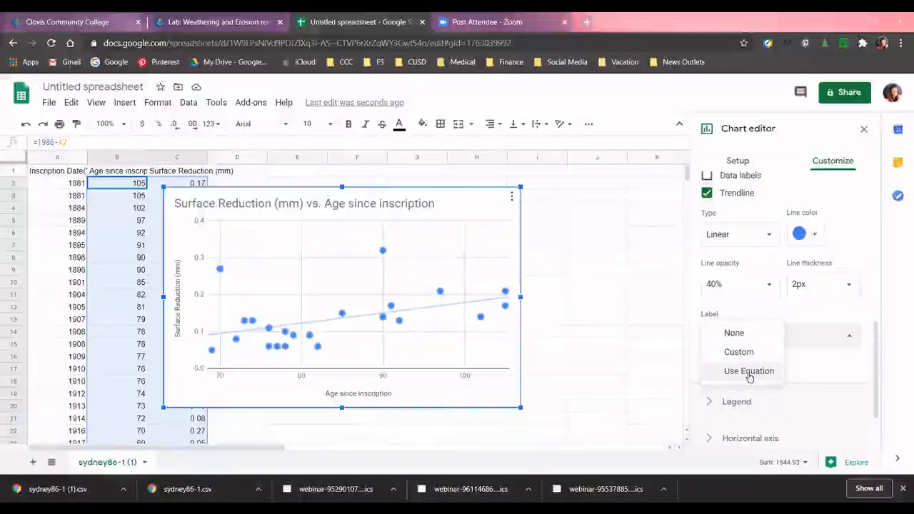
{"action": "left_click", "coordinate": [750, 371]}
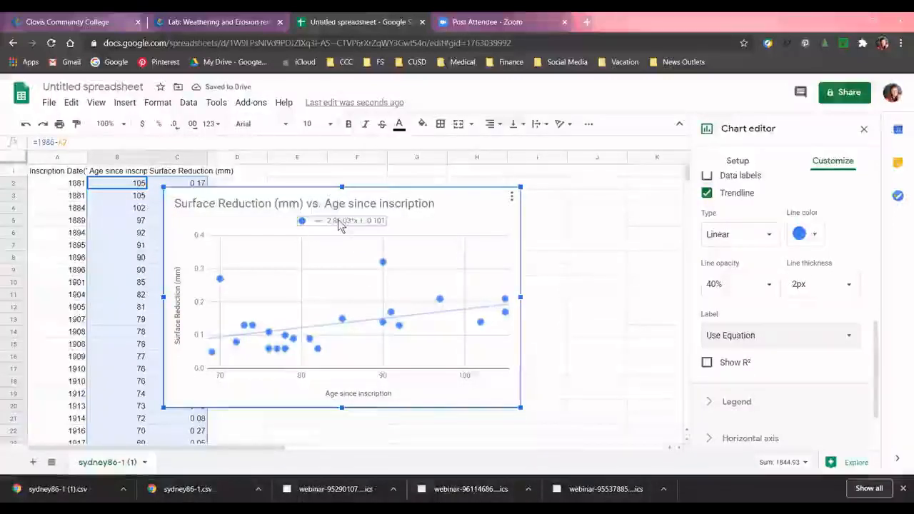
- Move the chart clear of the data columns and copy it
{"action": "left_click_drag", "start_coordinate": [341, 224], "coordinate": [424, 222]}
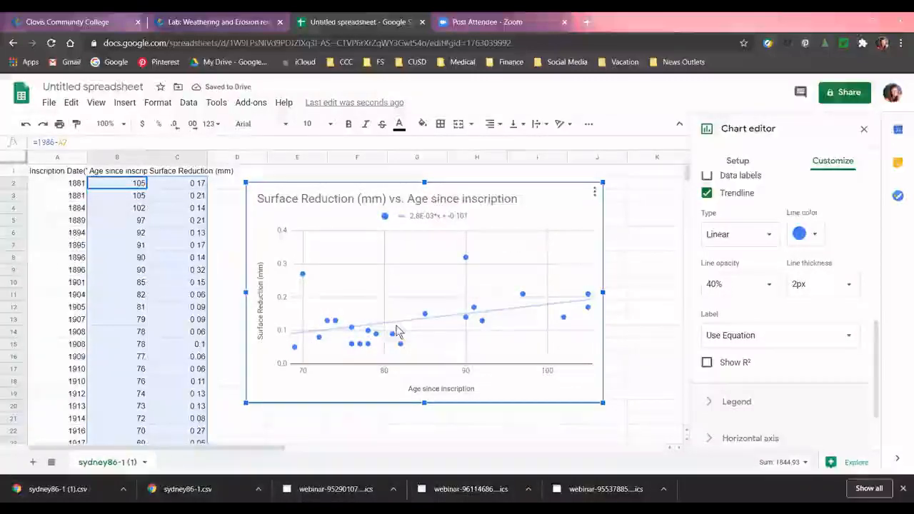
{"action": "left_click", "coordinate": [596, 192]}
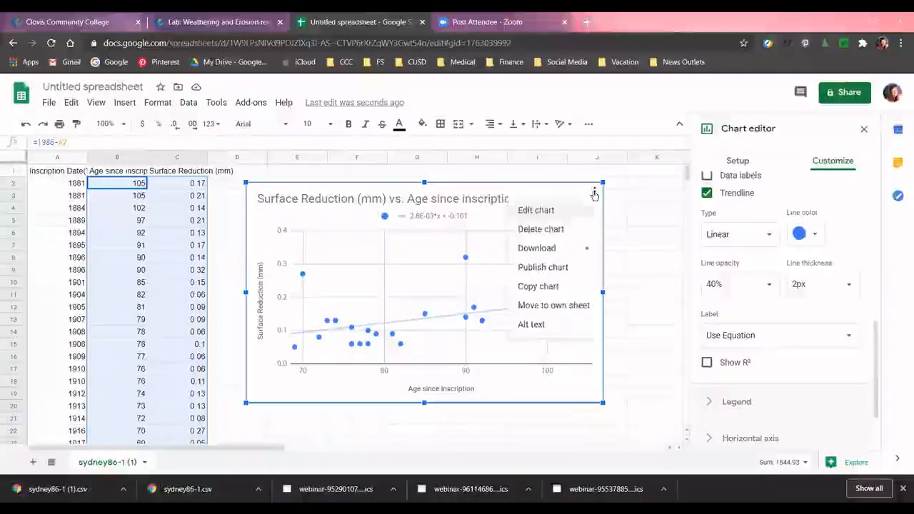
{"action": "left_click", "coordinate": [553, 287]}
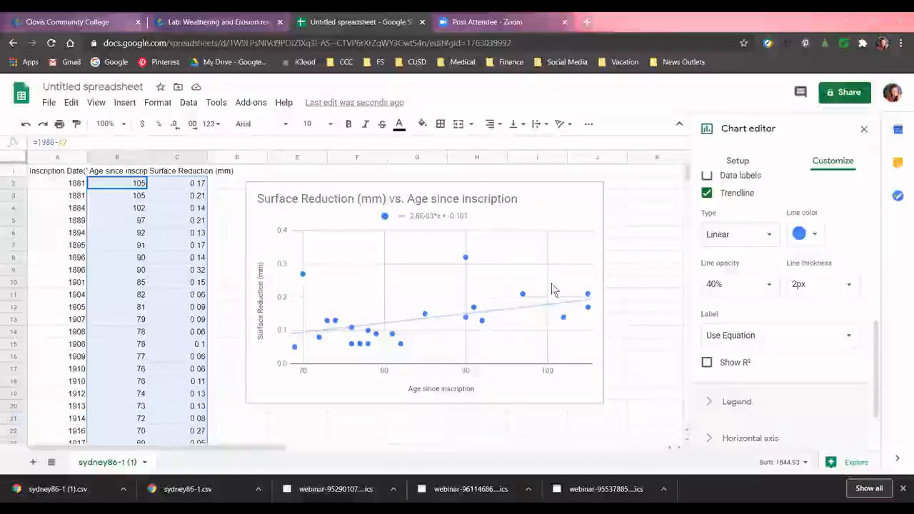
- Switch to the WeatheringErosion_LabReport document in Word and paste the copied chart below Part 2, question 3
{"action": "key", "text": "alt+Tab"}
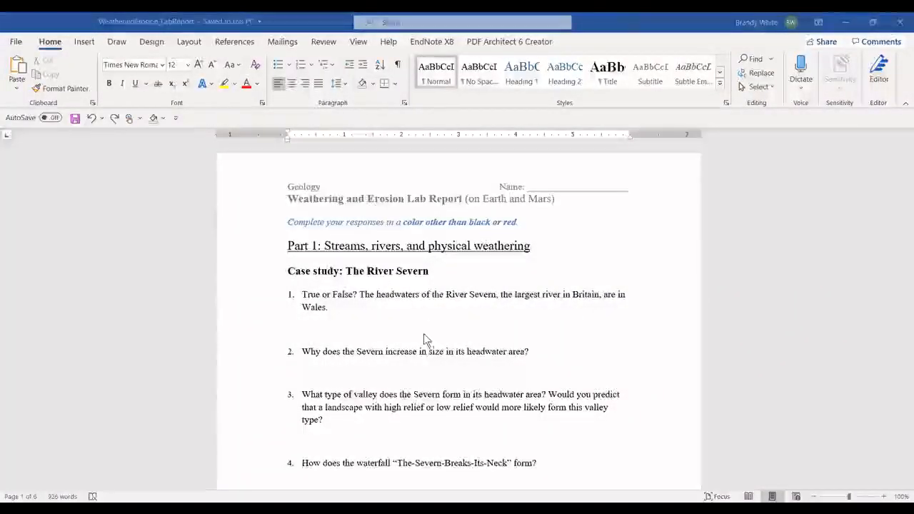
{"action": "scroll", "coordinate": [423, 334], "scroll_direction": "down", "scroll_amount": 10}
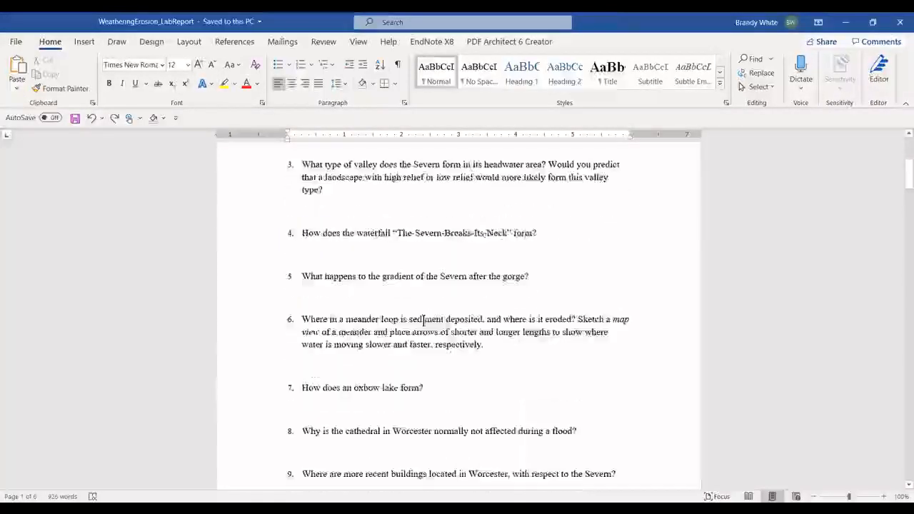
{"action": "scroll", "coordinate": [424, 317], "scroll_direction": "down", "scroll_amount": 15}
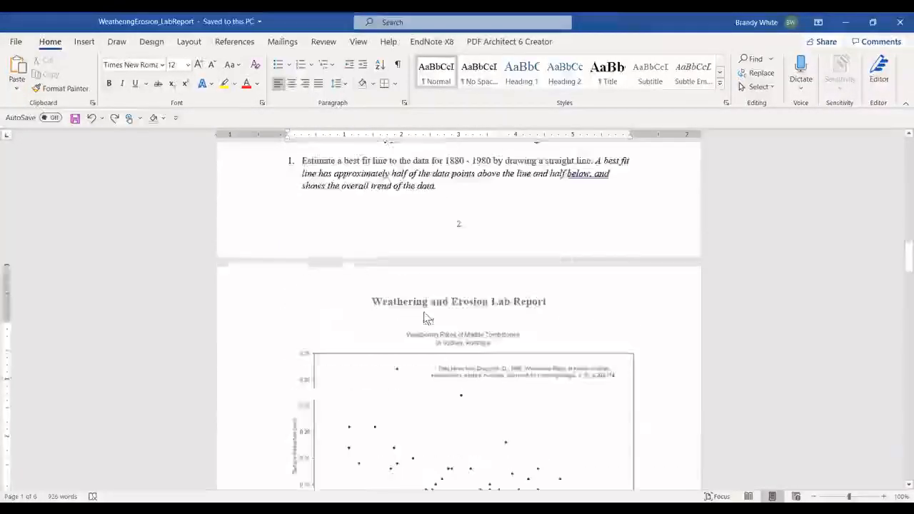
{"action": "scroll", "coordinate": [425, 300], "scroll_direction": "down", "scroll_amount": 6}
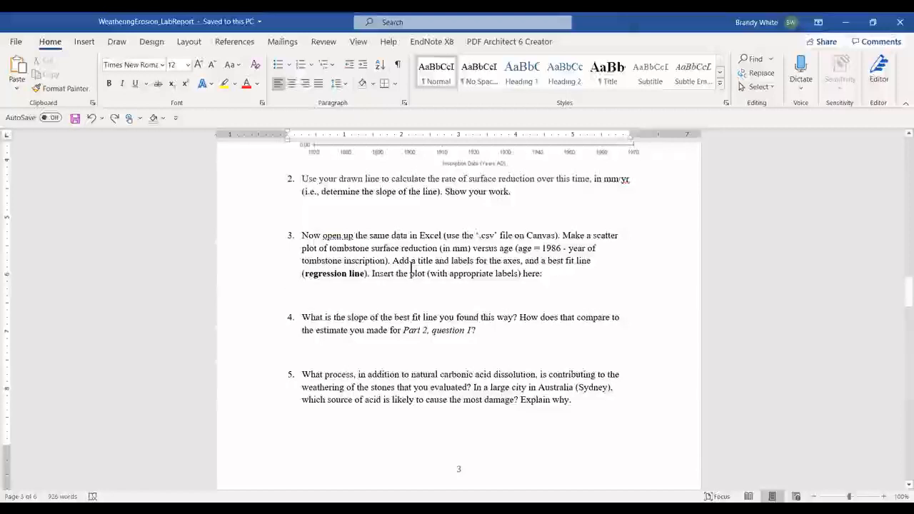
{"action": "key", "text": "ctrl+v"}
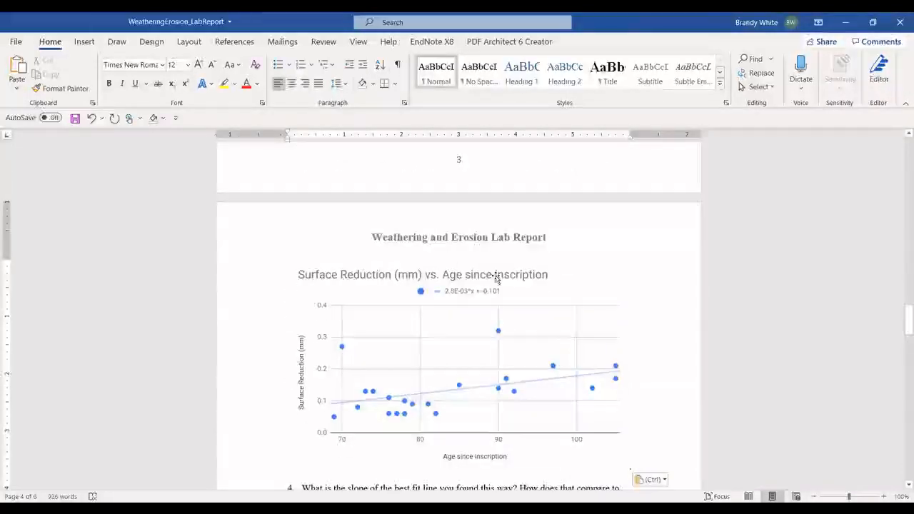
- Review the pasted chart against question 3 and read the remaining Part 2 questions, including the Wollongong data set task in question 7
{"action": "scroll", "coordinate": [496, 278], "scroll_direction": "up", "scroll_amount": 6}
{"action": "scroll", "coordinate": [498, 275], "scroll_direction": "down", "scroll_amount": 6}
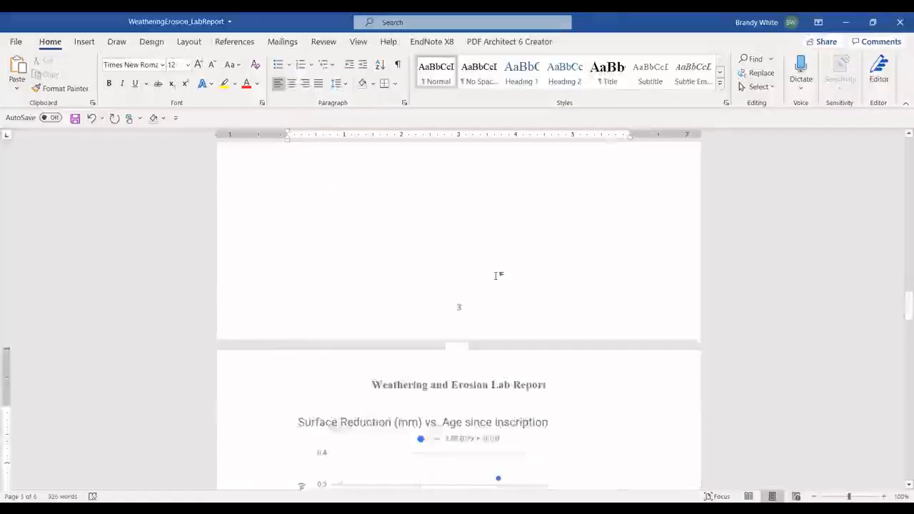
{"action": "scroll", "coordinate": [501, 253], "scroll_direction": "down", "scroll_amount": 2}
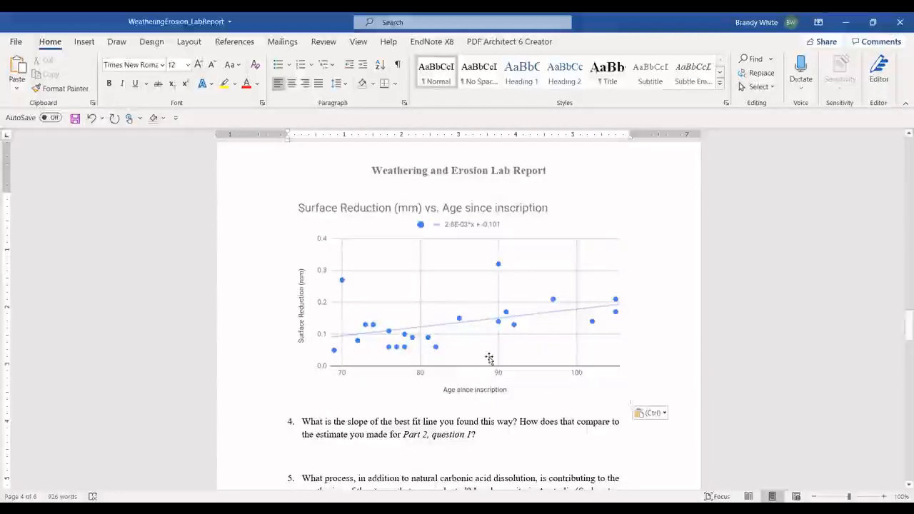
{"action": "scroll", "coordinate": [490, 359], "scroll_direction": "up", "scroll_amount": 12}
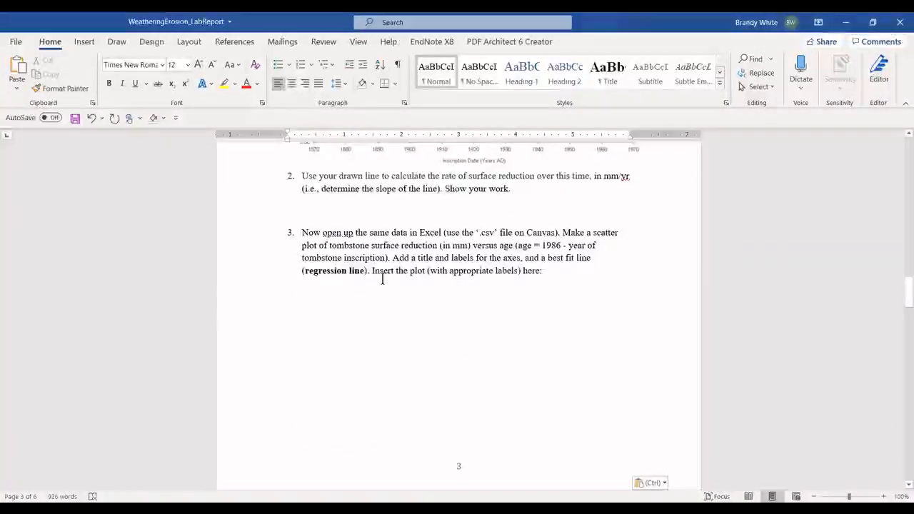
{"action": "scroll", "coordinate": [475, 304], "scroll_direction": "down", "scroll_amount": 10}
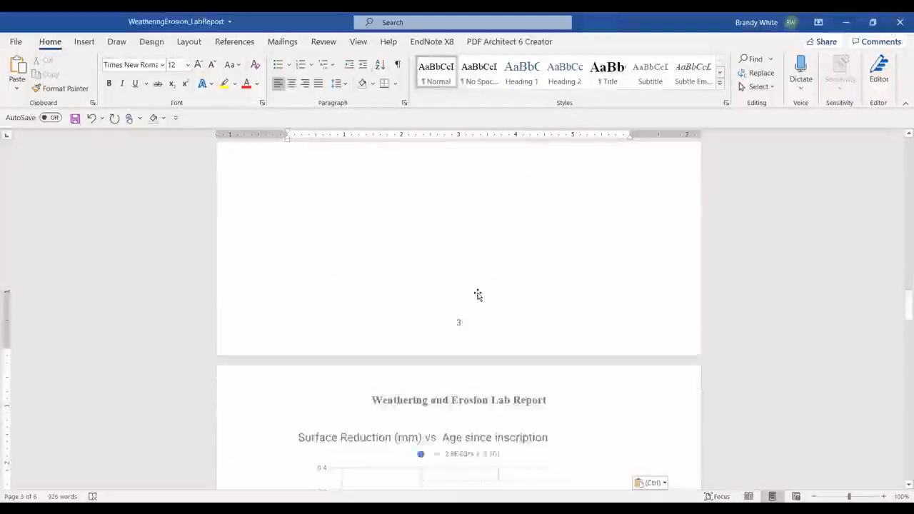
{"action": "scroll", "coordinate": [478, 294], "scroll_direction": "down", "scroll_amount": 5}
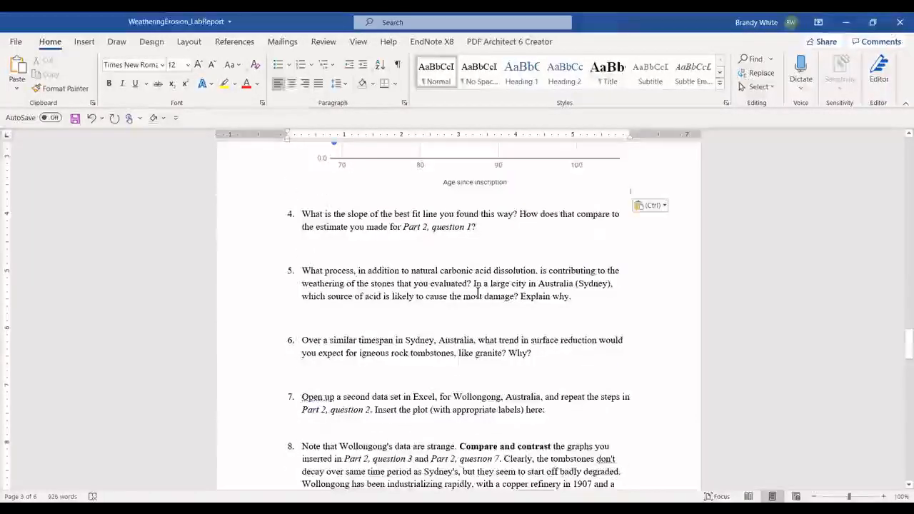
{"action": "scroll", "coordinate": [478, 294], "scroll_direction": "down", "scroll_amount": 1}
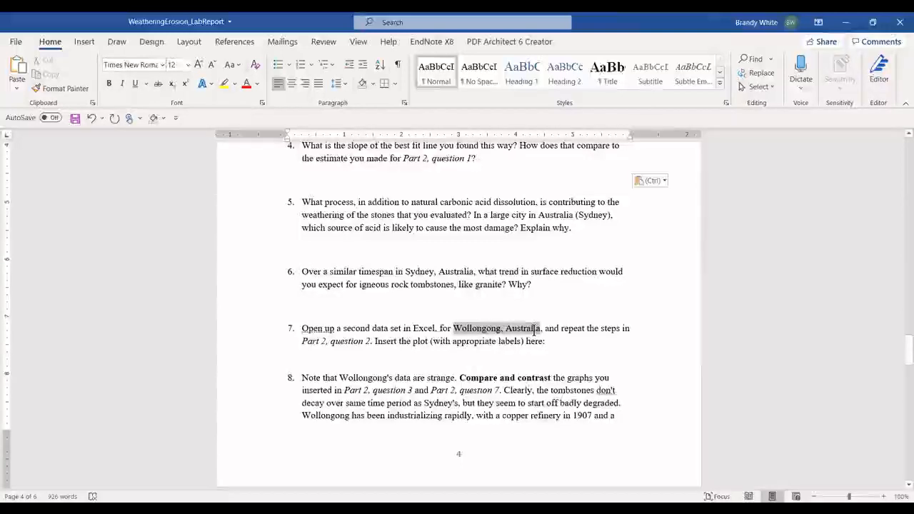
{"action": "scroll", "coordinate": [618, 398], "scroll_direction": "up", "scroll_amount": 5}
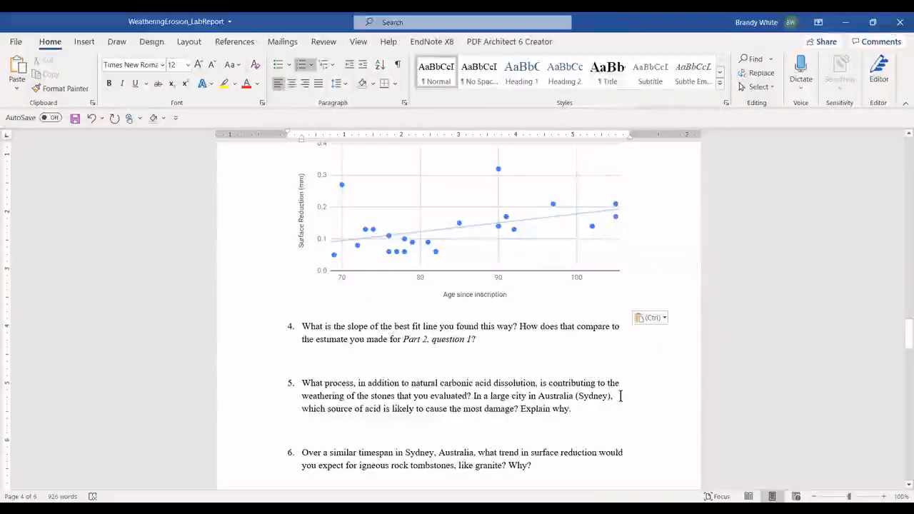
{"action": "scroll", "coordinate": [620, 396], "scroll_direction": "down", "scroll_amount": 1}
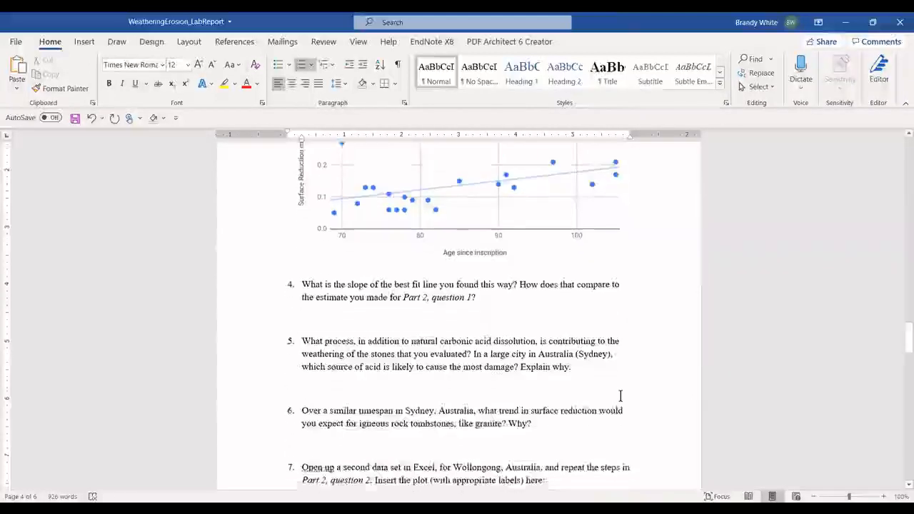
{"action": "scroll", "coordinate": [621, 395], "scroll_direction": "down", "scroll_amount": 10}
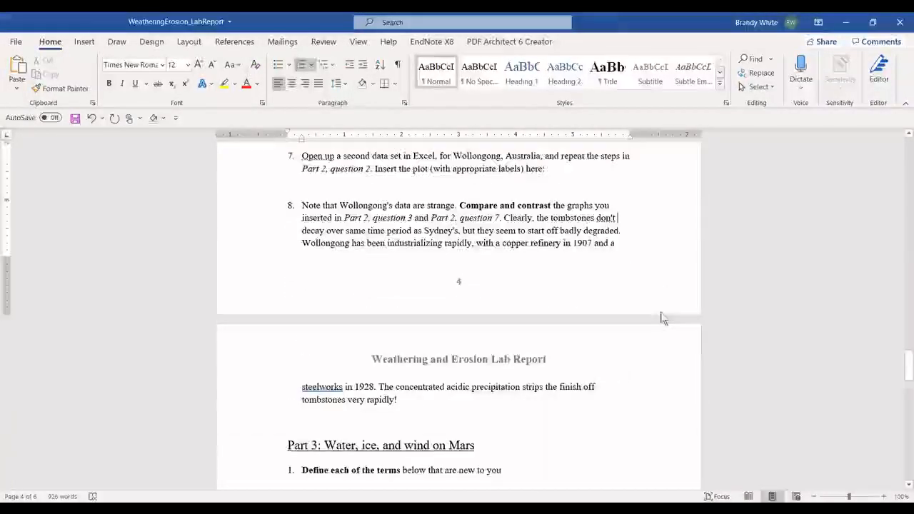
{"action": "scroll", "coordinate": [661, 315], "scroll_direction": "up", "scroll_amount": 4}
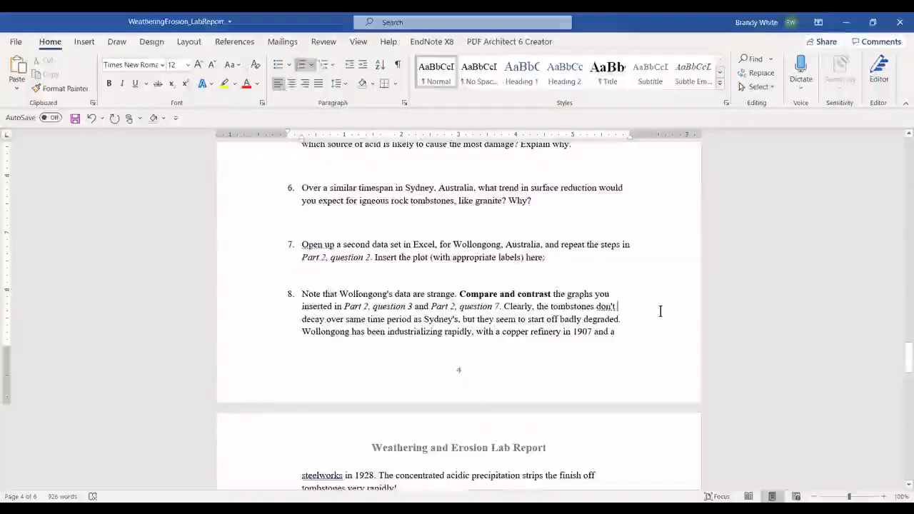
{"action": "scroll", "coordinate": [661, 311], "scroll_direction": "up", "scroll_amount": 5}
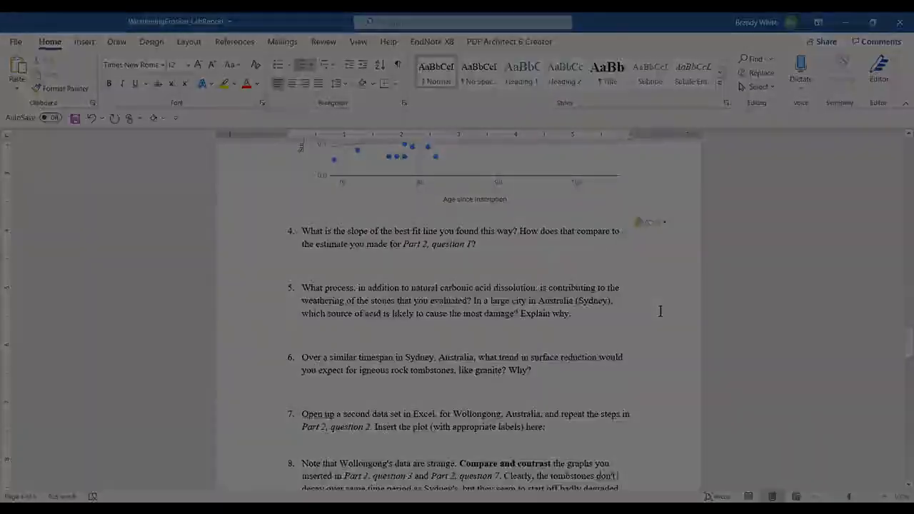